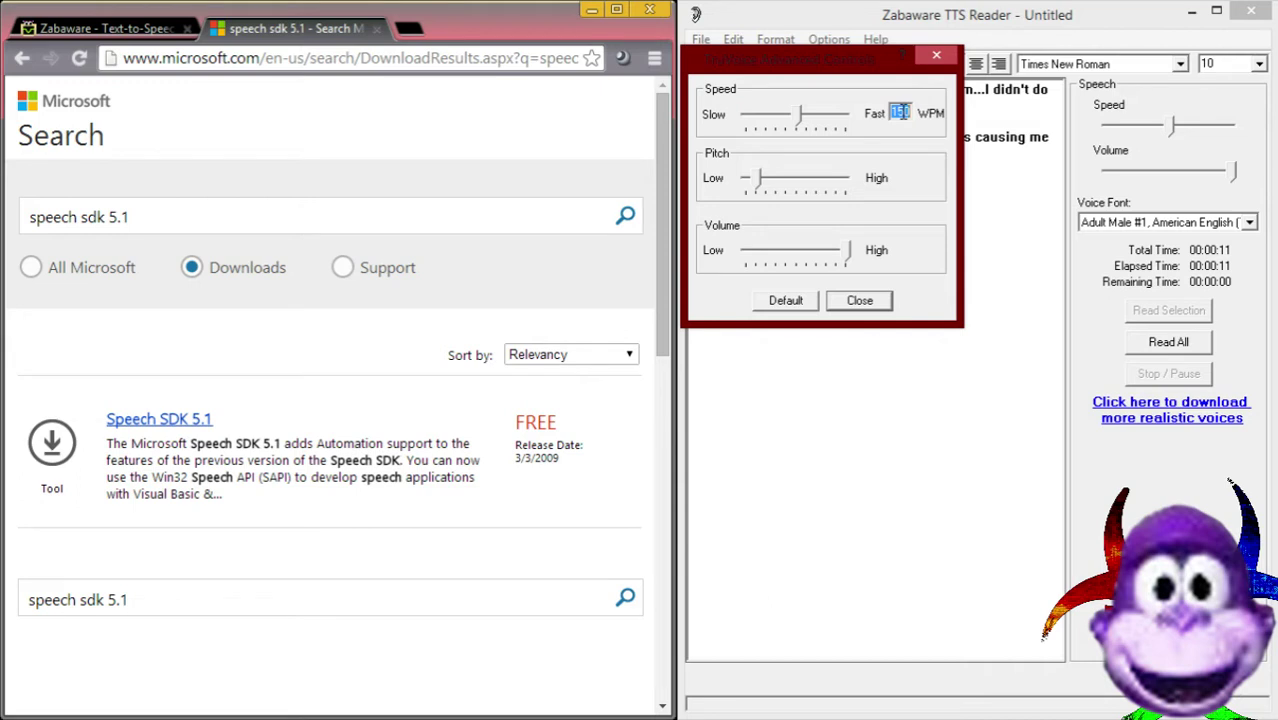
Set the TruVoice voice's speed to 135 WPM, raise its pitch to mid-range, and read the whole text aloud
{"action": "left_click", "coordinate": [901, 112]}
{"action": "left_click_drag", "start_coordinate": [807, 122], "coordinate": [793, 122]}
{"action": "left_click_drag", "start_coordinate": [759, 186], "coordinate": [777, 212]}
{"action": "left_click", "coordinate": [848, 300]}
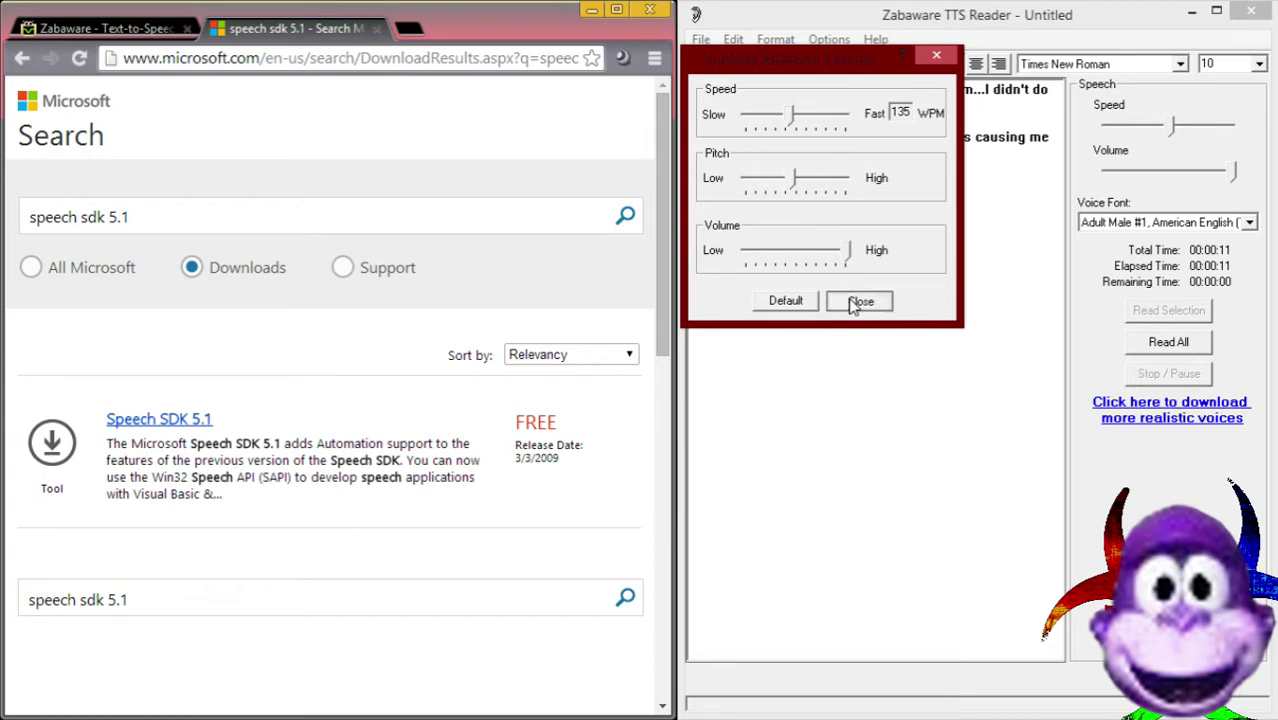
{"action": "left_click", "coordinate": [855, 229]}
{"action": "left_click", "coordinate": [1168, 342]}
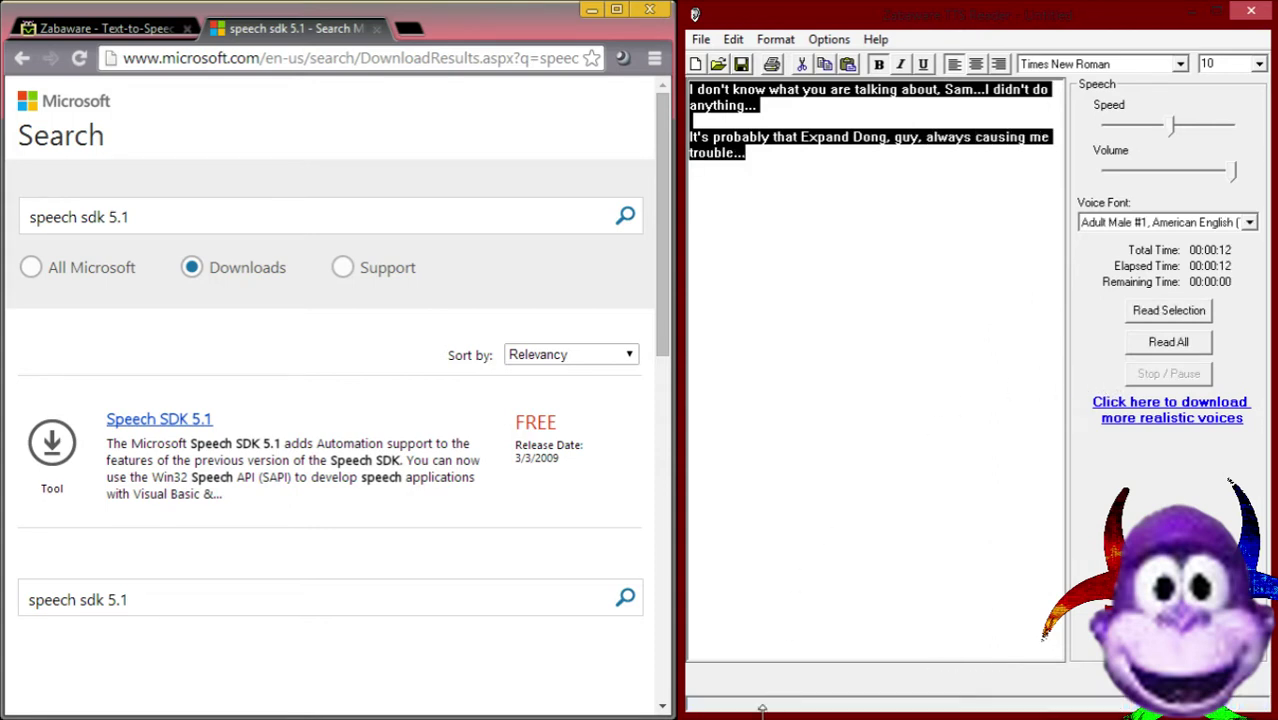
{"action": "left_click", "coordinate": [1230, 482]}
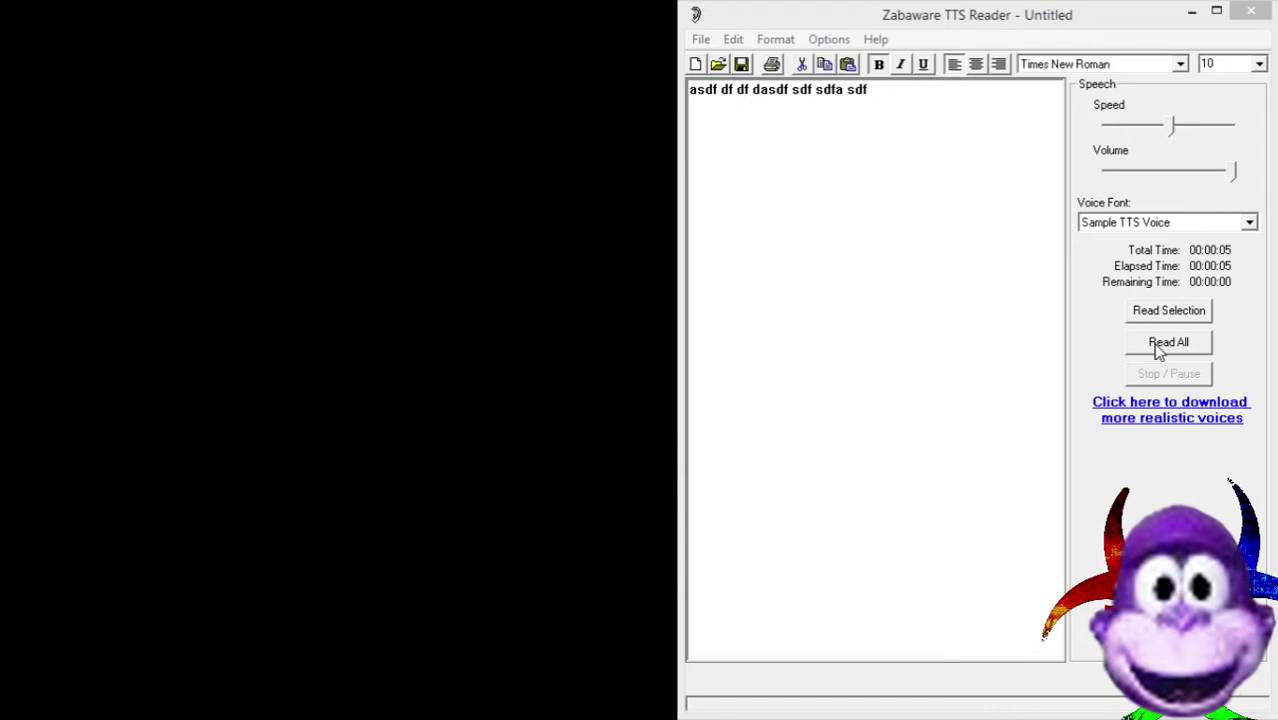
Read the whole text aloud with the Sample TTS Voice, and again with the Sam voice, stopping the second playback
{"action": "left_click", "coordinate": [1157, 345]}
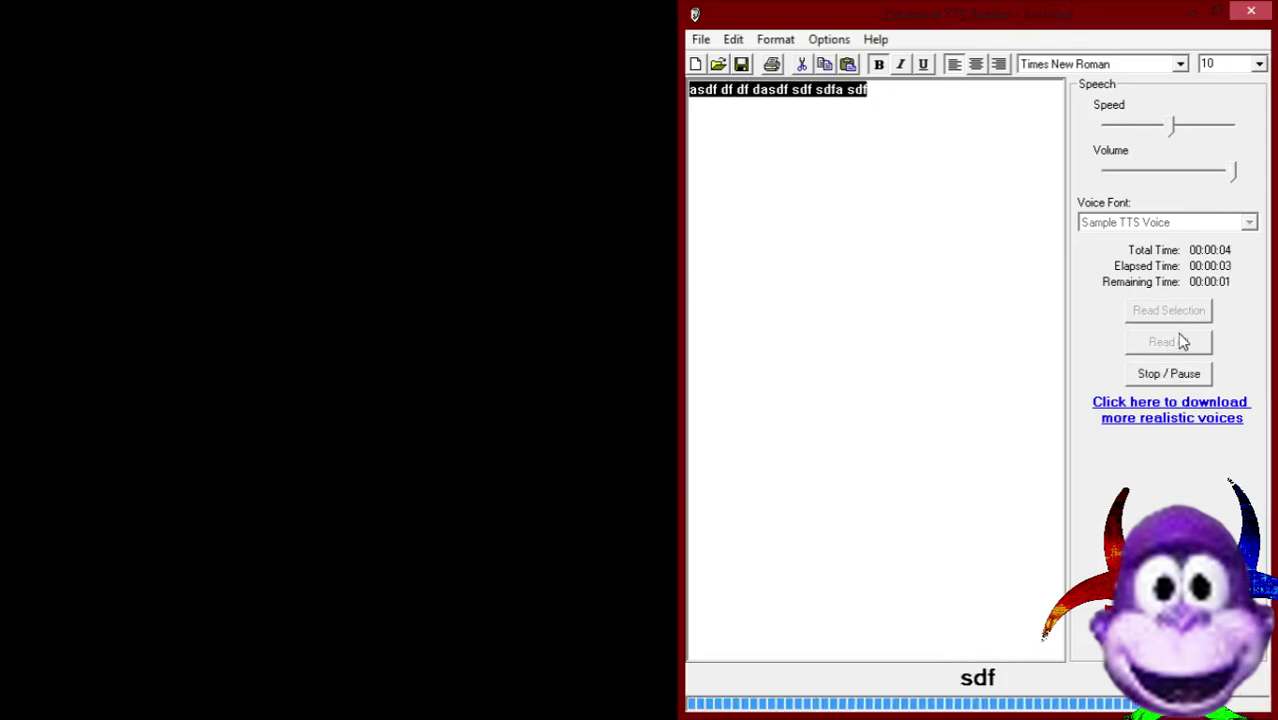
{"action": "left_click", "coordinate": [1249, 222]}
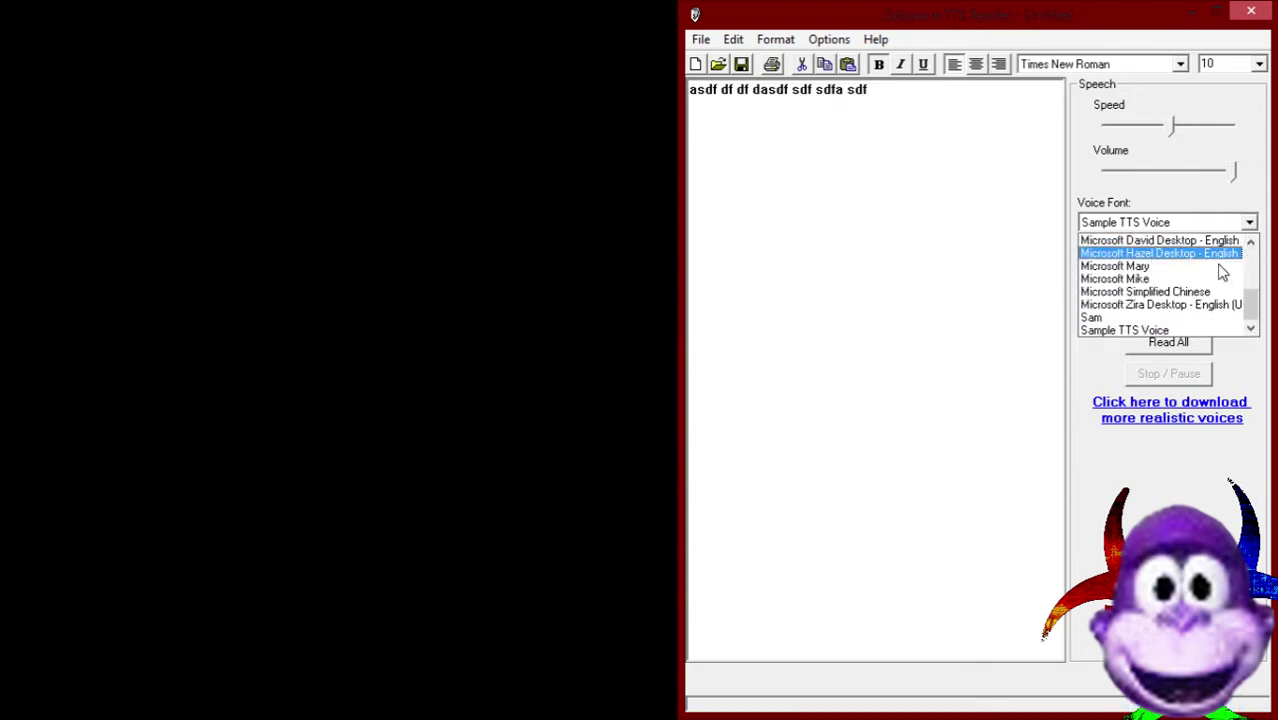
{"action": "left_click", "coordinate": [1172, 314]}
{"action": "left_click", "coordinate": [1168, 345]}
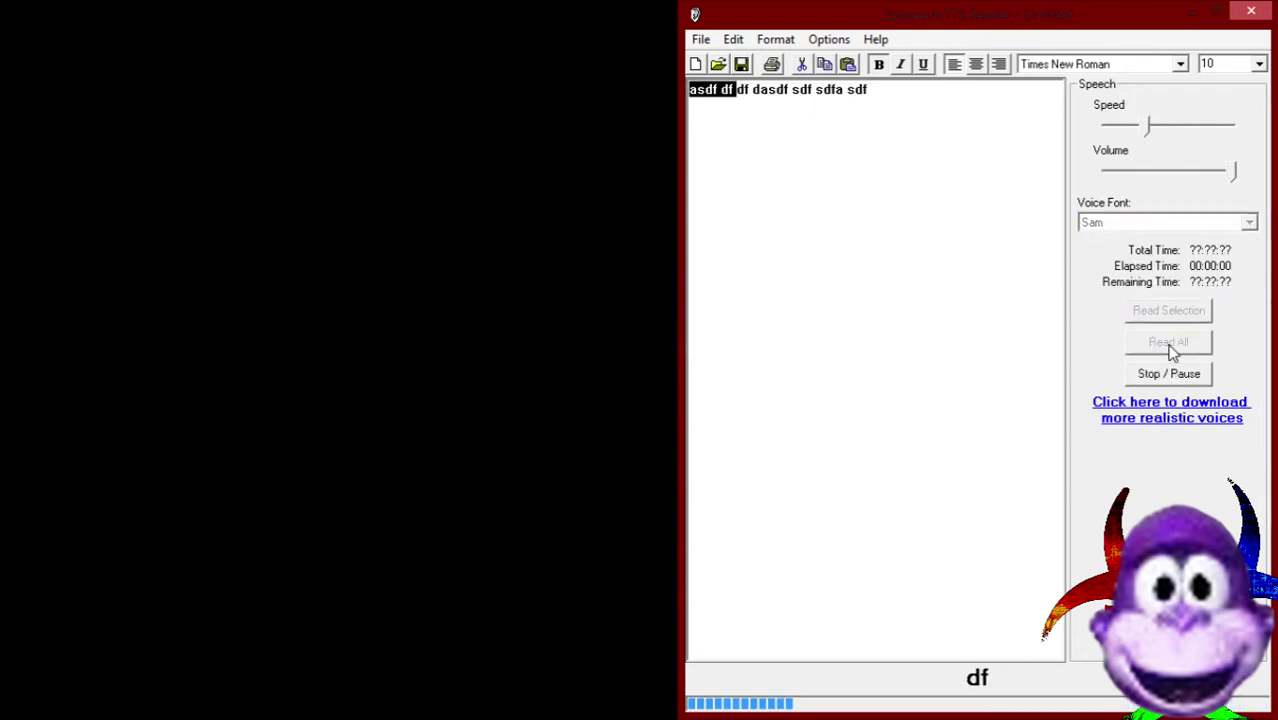
{"action": "left_click", "coordinate": [1163, 373]}
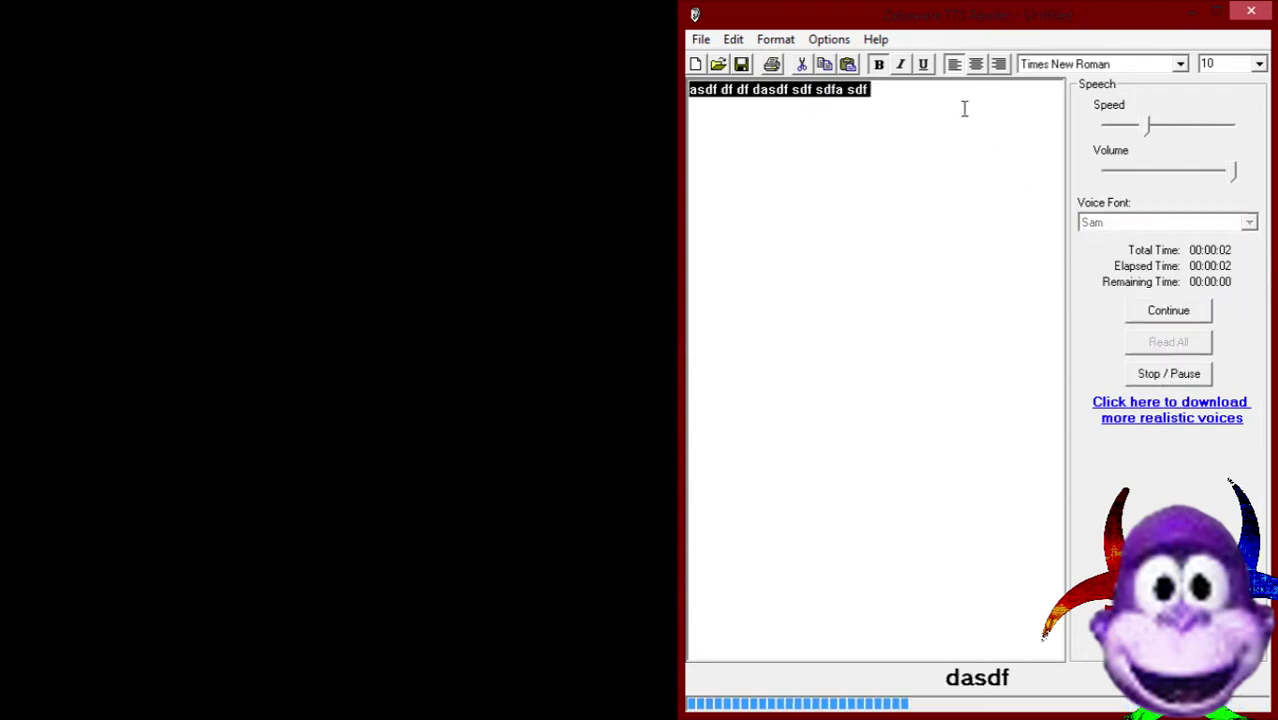
Replace the text with "soi" repeated eight times without spaces and read it all aloud
{"action": "type", "text": "soisoisoiusiusi"}
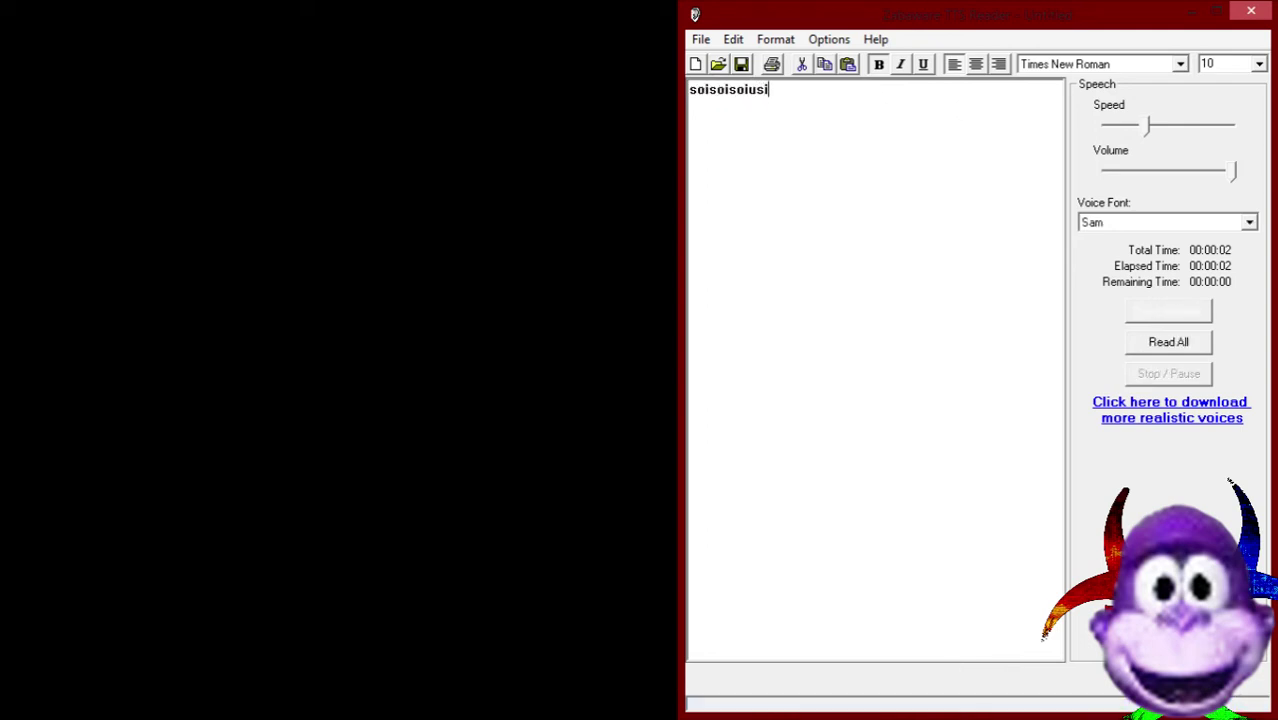
{"action": "key", "text": "BackSpace"}
{"action": "key", "text": "BackSpace"}
{"action": "key", "text": "BackSpace"}
{"action": "key", "text": "BackSpace"}
{"action": "key", "text": "BackSpace"}
{"action": "key", "text": "BackSpace"}
{"action": "type", "text": "soisoisoisoi"}
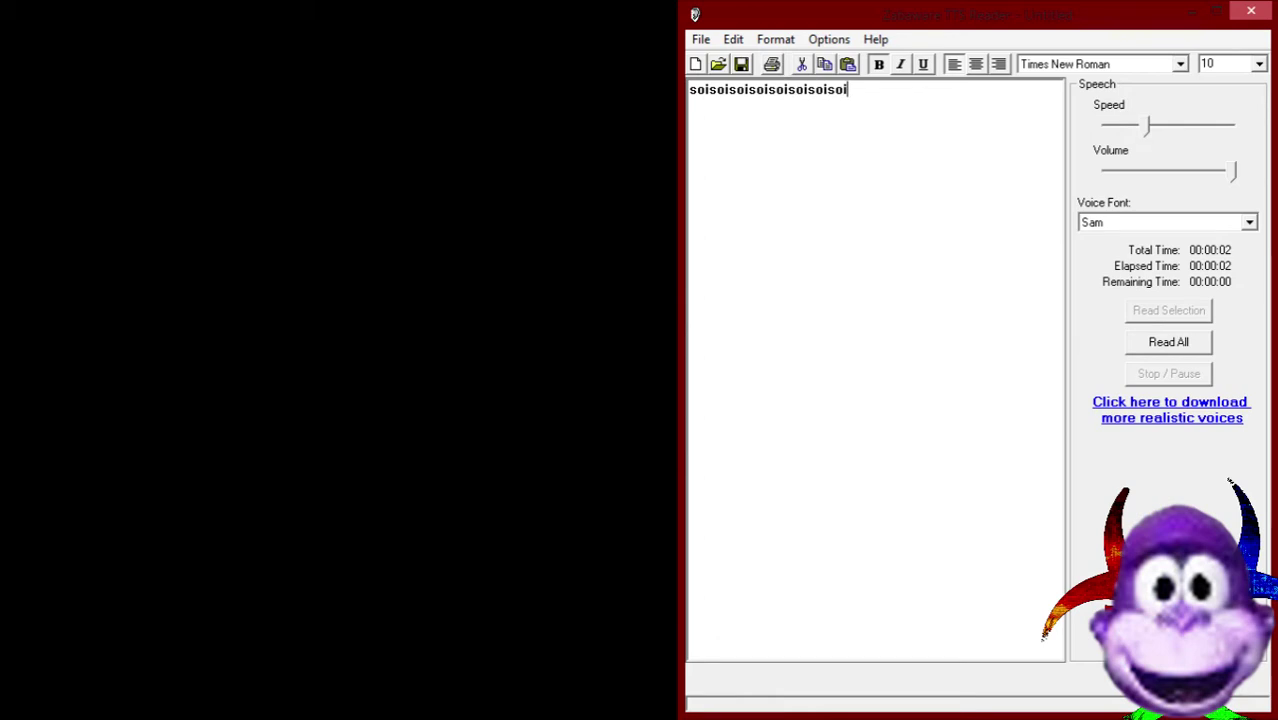
{"action": "left_click", "coordinate": [1204, 345]}
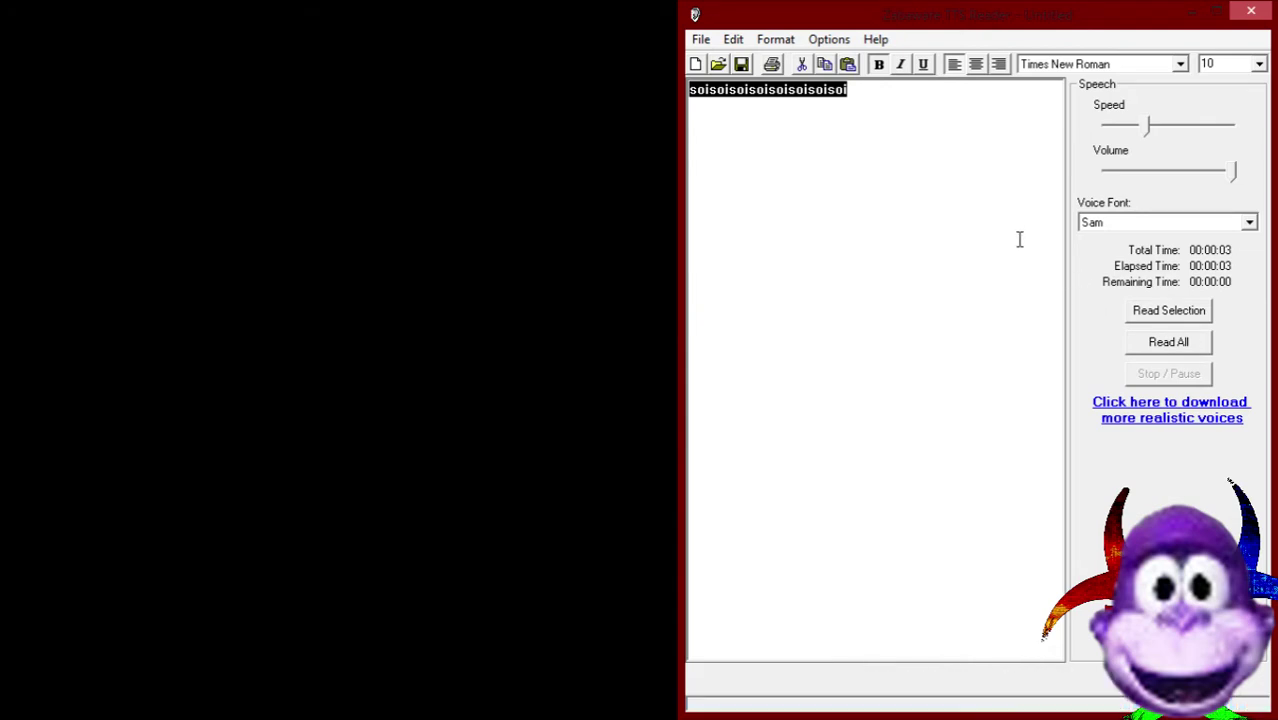
Replace the text with one long unbroken run of "br", start reading it aloud, and stop the playback
{"action": "type", "text": "brbrbrbrbrbrbrbrb"}
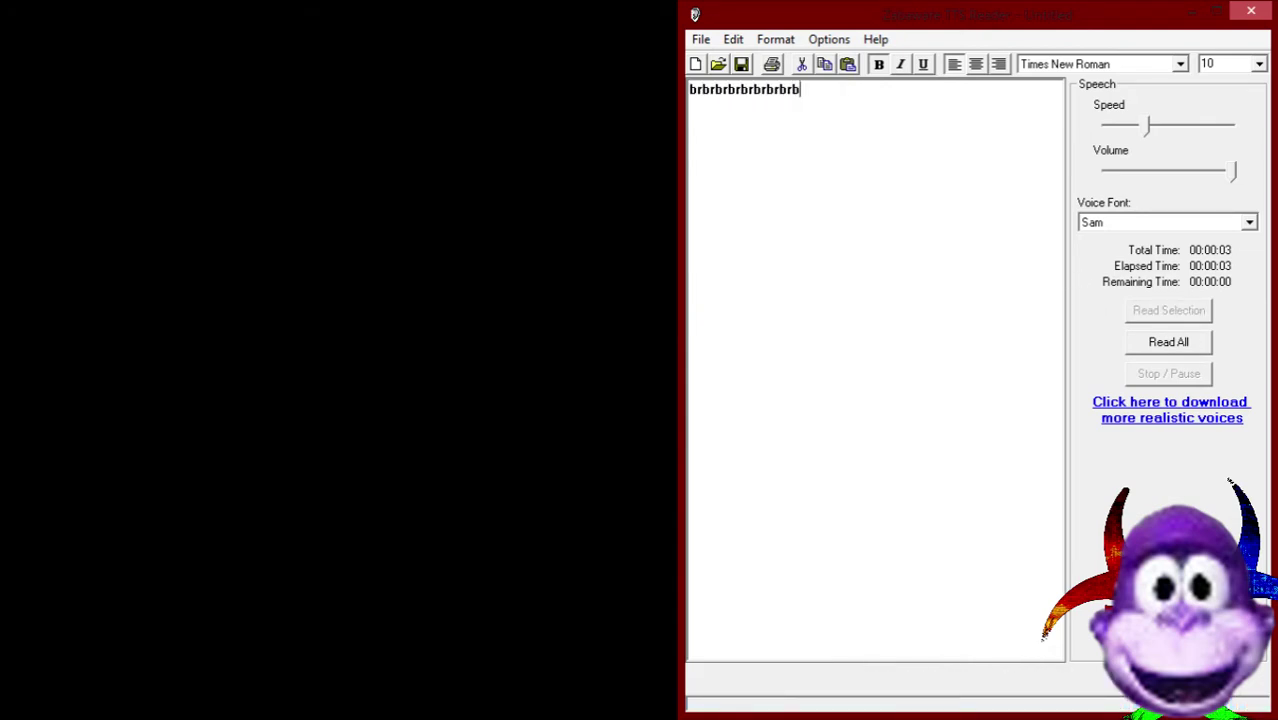
{"action": "type", "text": "rbrbrbrbr"}
{"action": "left_click", "coordinate": [1135, 348]}
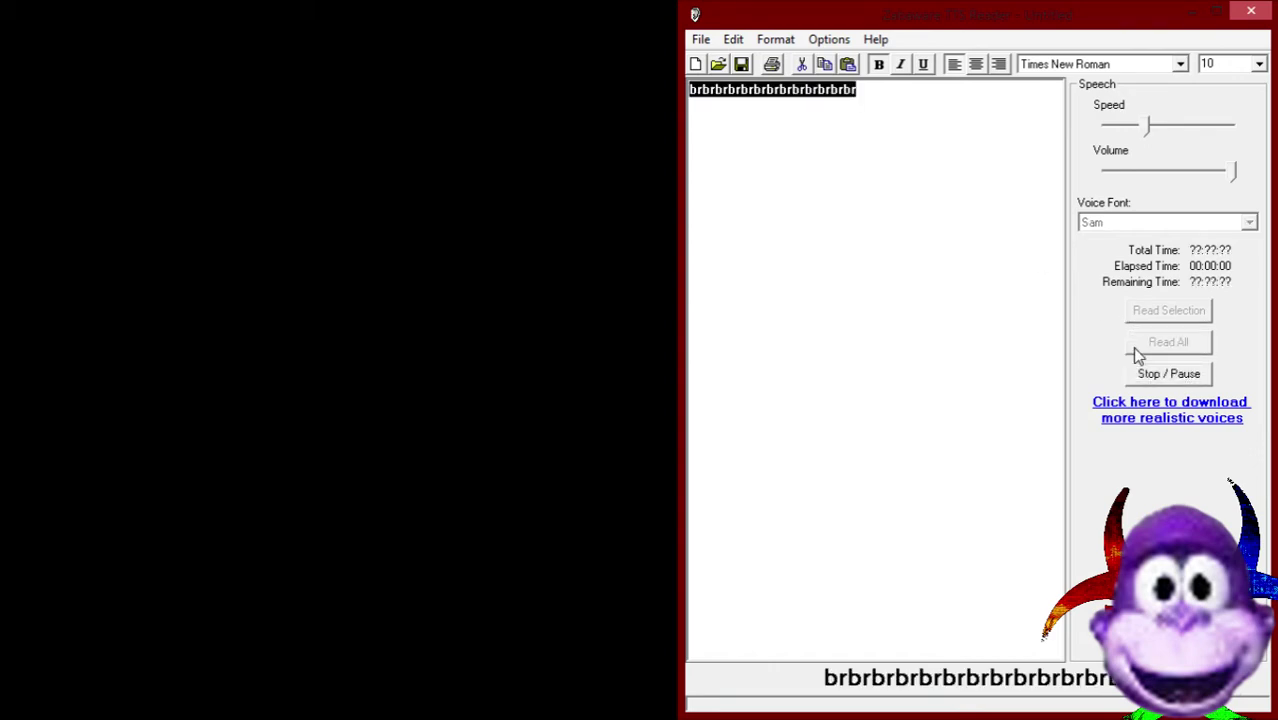
{"action": "left_click", "coordinate": [1150, 372]}
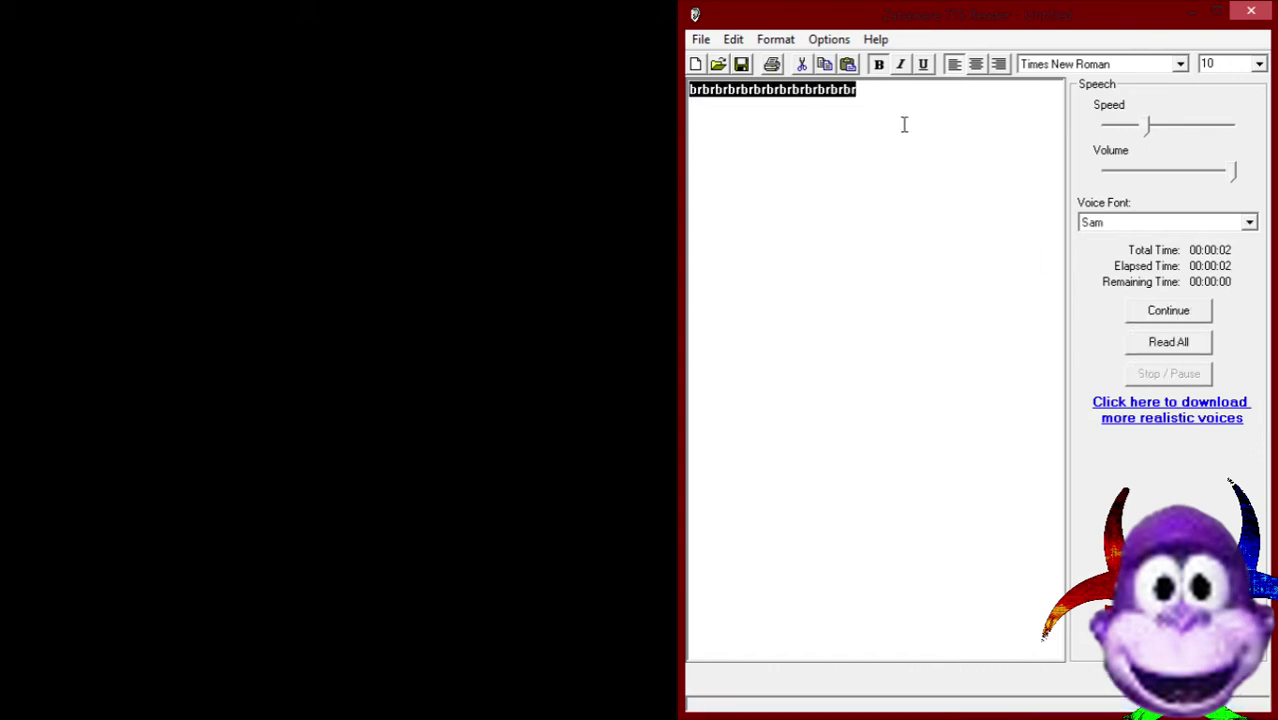
Replace the text with "br br br br br br", start reading it aloud, and stop the playback
{"action": "type", "text": "br b r"}
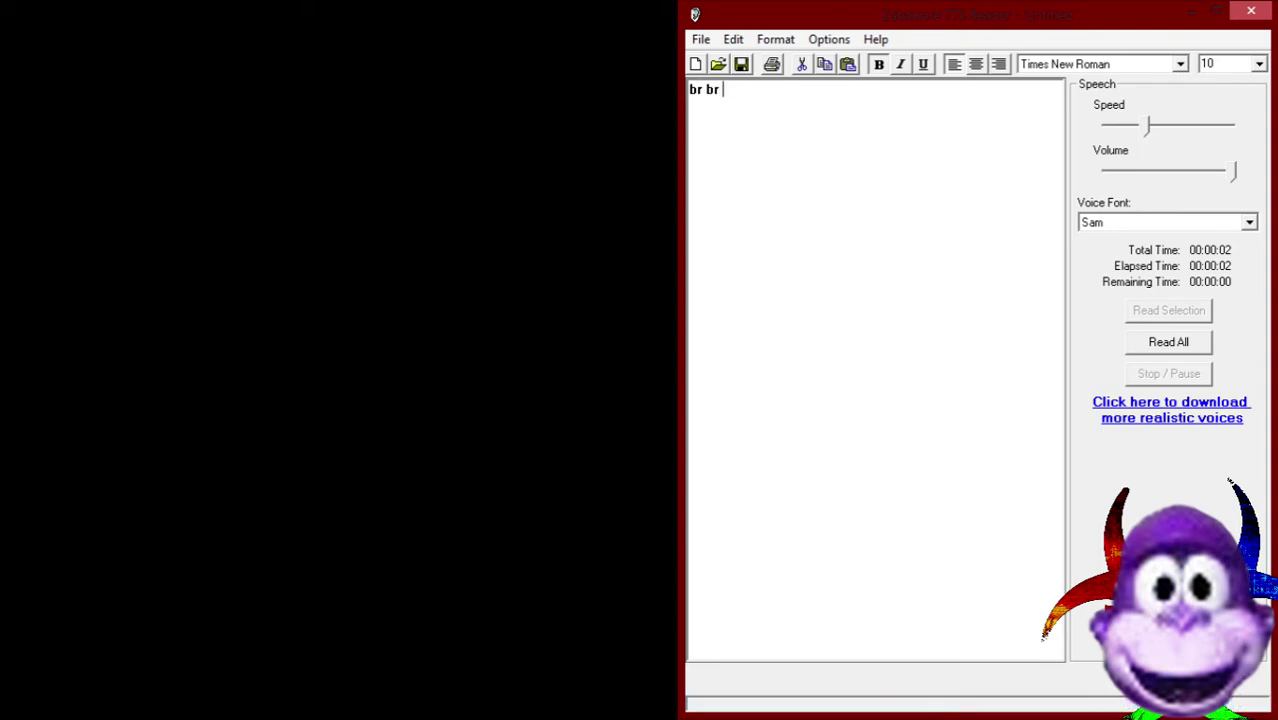
{"action": "type", "text": "b rbr"}
{"action": "left_click", "coordinate": [1163, 342]}
{"action": "left_click", "coordinate": [1163, 374]}
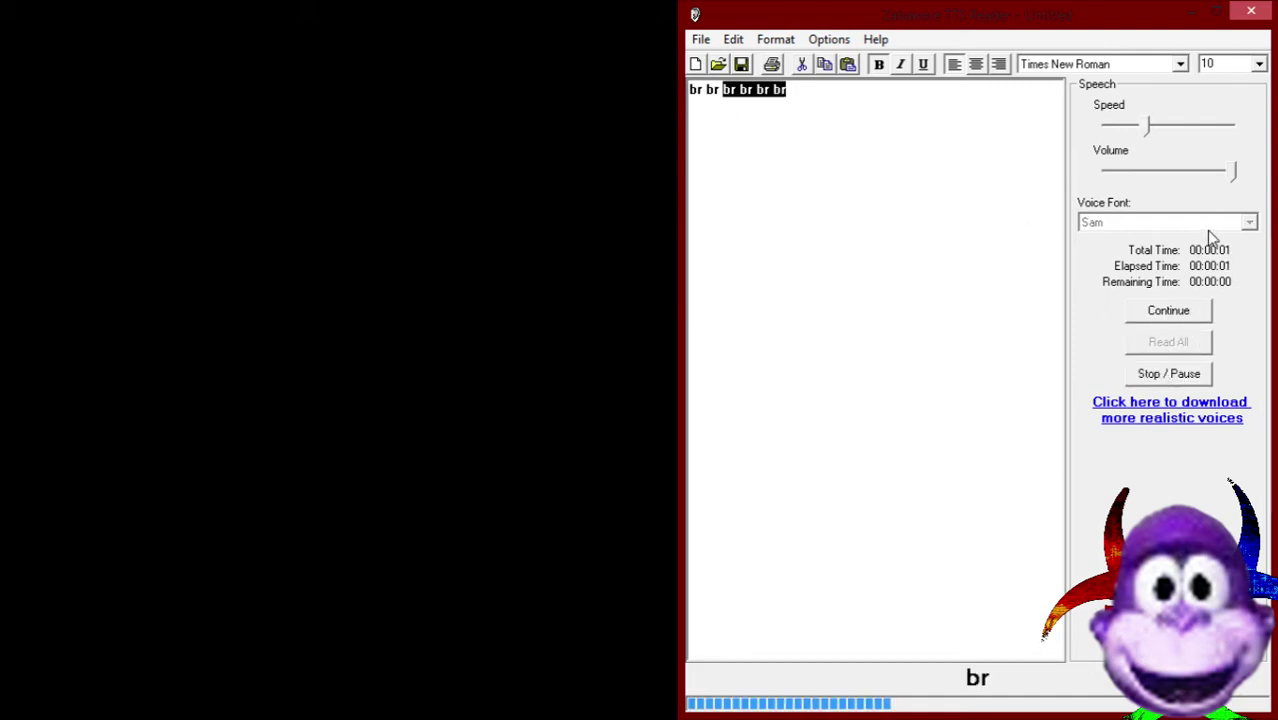
Replace the whole text with "kek kek kek kek kek kek kek"
{"action": "key", "text": "ctrl+a"}
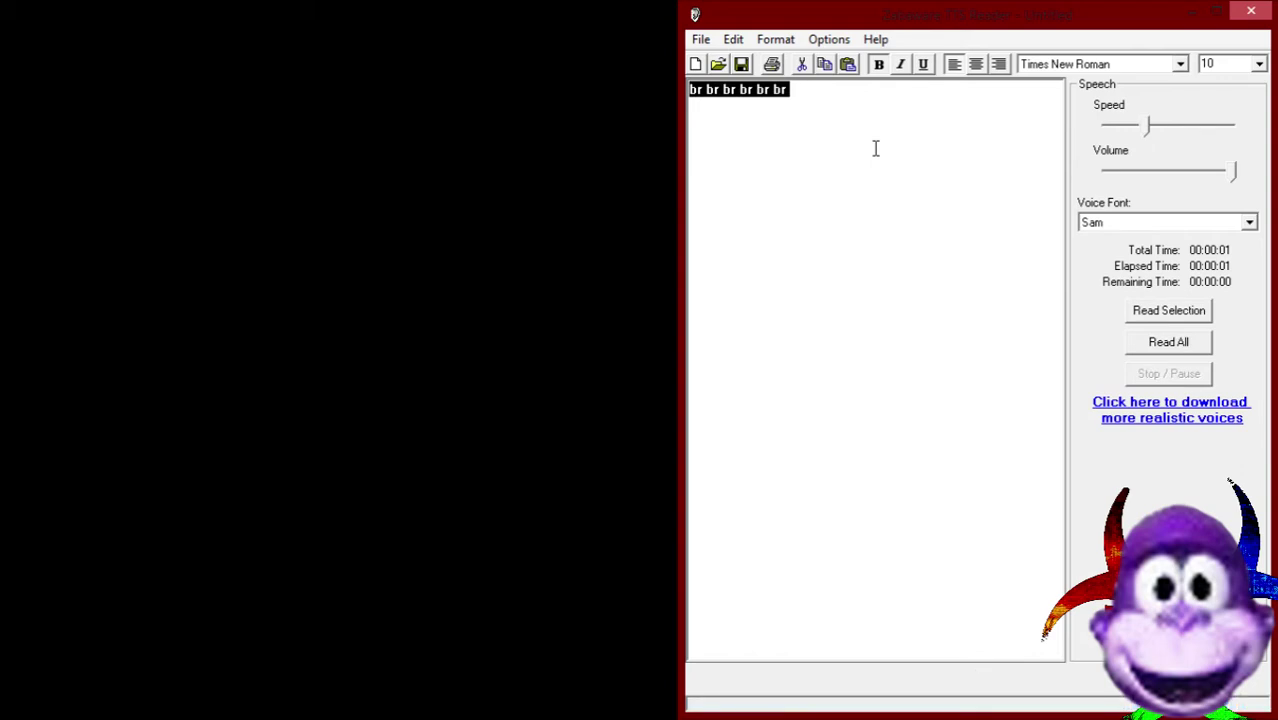
{"action": "type", "text": "kek keke"}
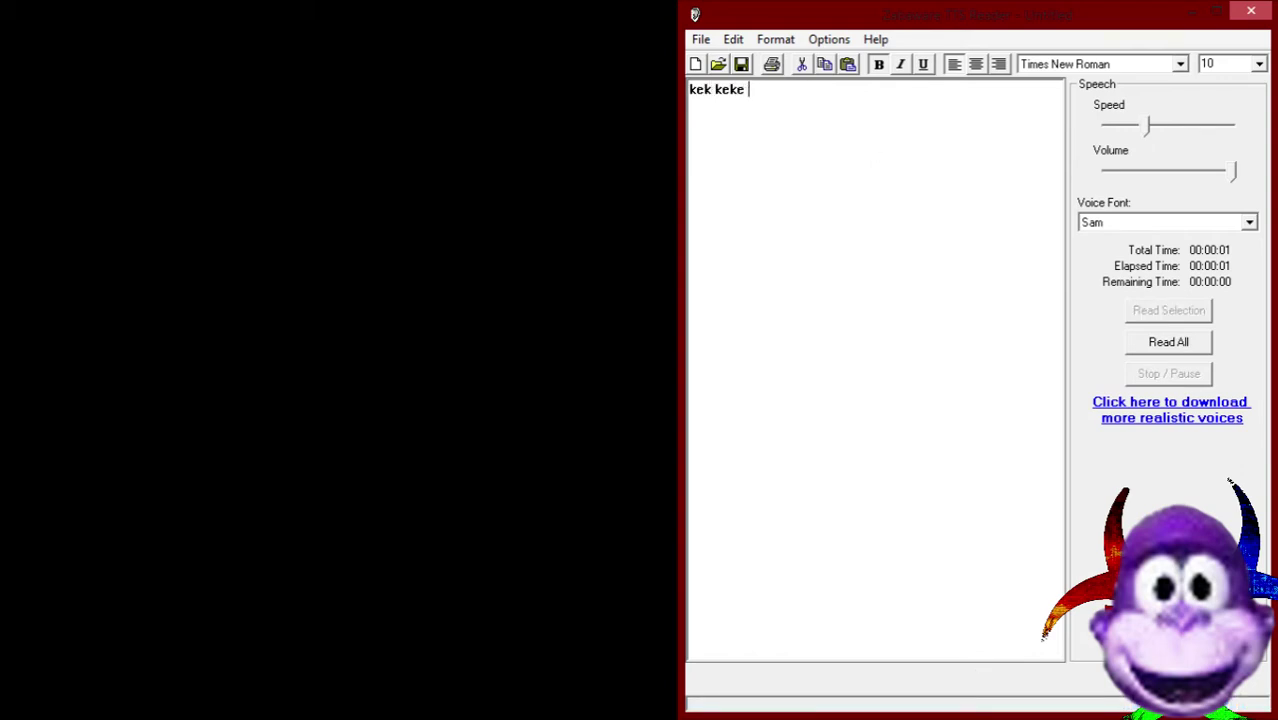
{"action": "key", "text": "BackSpace"}
{"action": "key", "text": "BackSpace"}
{"action": "type", "text": "kek kek kek kek kek kek kek"}
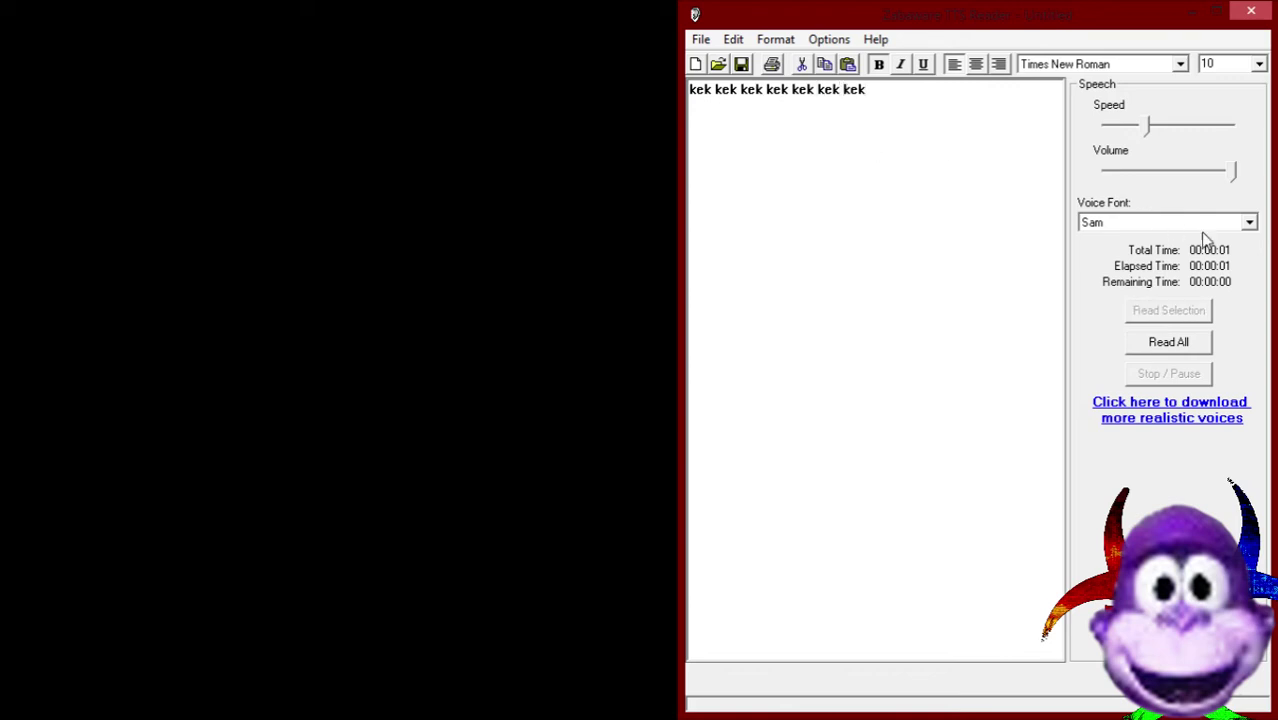
Change the voice to Adult Male #1, American English
{"action": "left_click", "coordinate": [1223, 223]}
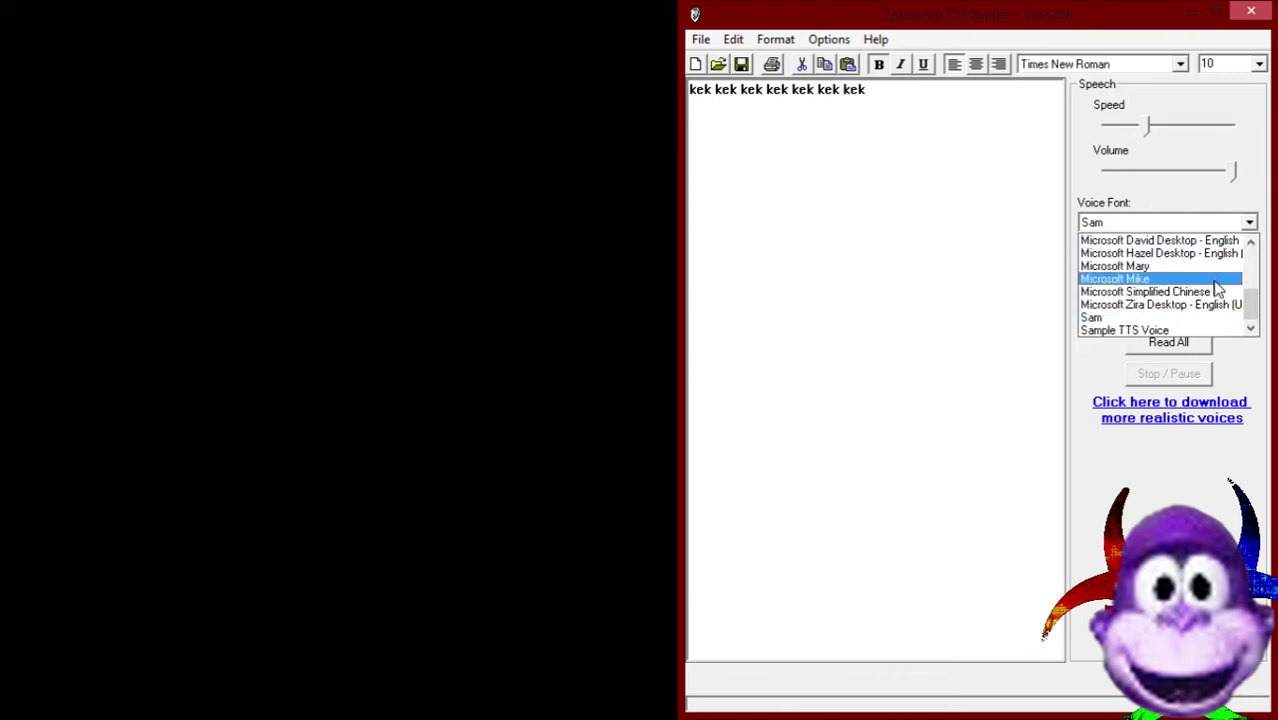
{"action": "scroll", "coordinate": [1220, 285], "scroll_direction": "up", "scroll_amount": 3}
{"action": "scroll", "coordinate": [1220, 287], "scroll_direction": "up", "scroll_amount": 1}
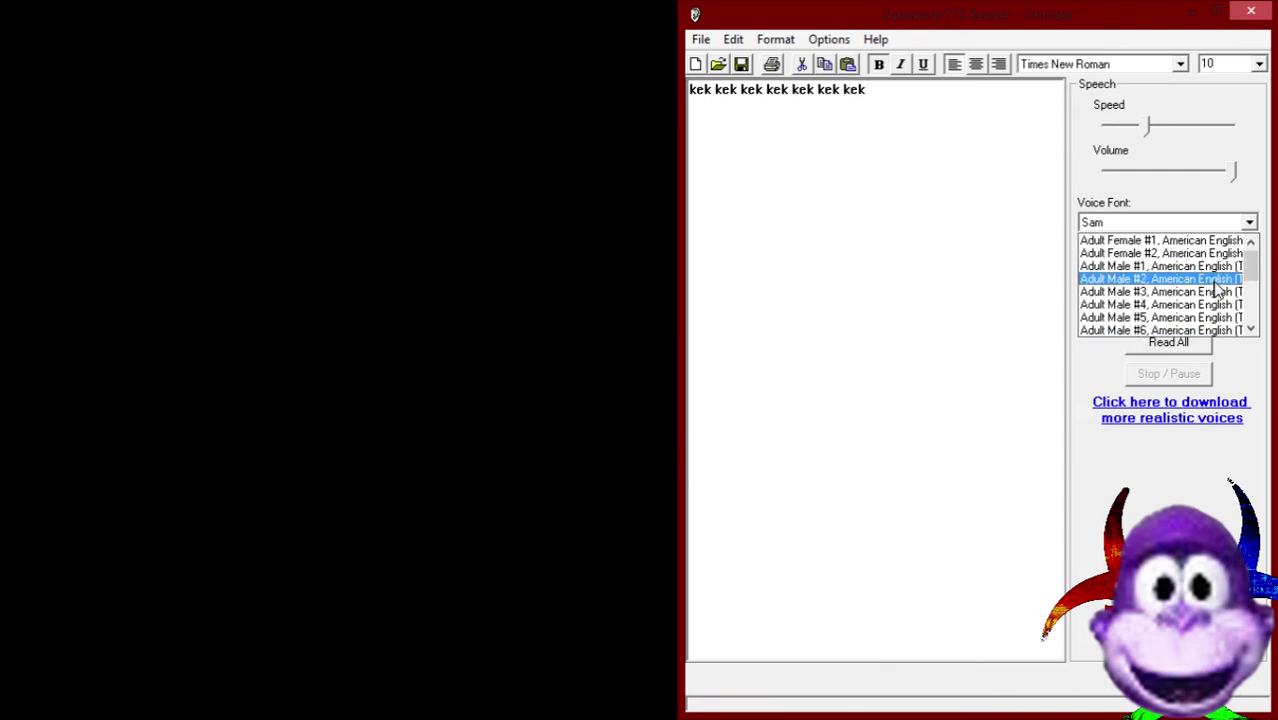
{"action": "left_click", "coordinate": [1193, 267]}
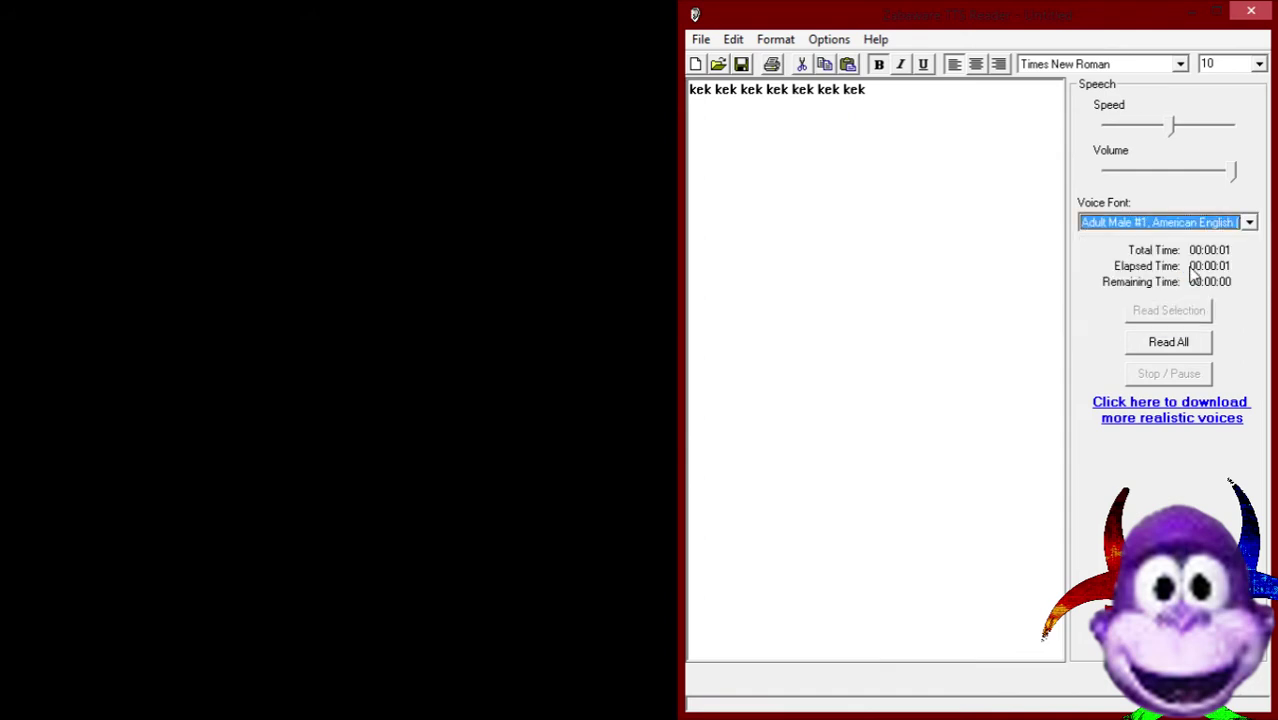
Set the current voice's speed to 135 WPM in its advanced controls and read the "kek" text aloud
{"action": "left_click", "coordinate": [826, 40]}
{"action": "left_click", "coordinate": [789, 112]}
{"action": "left_click", "coordinate": [834, 148]}
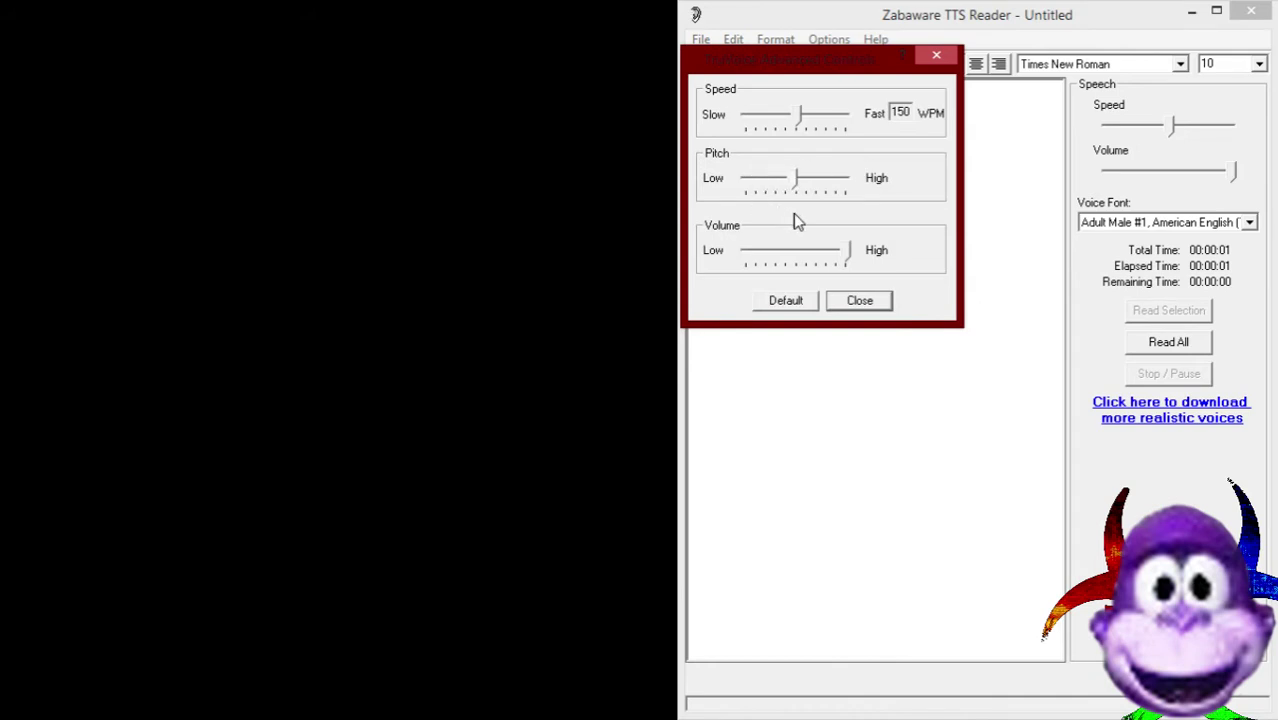
{"action": "mouse_move", "coordinate": [800, 115]}
{"action": "left_mouse_down"}
{"action": "mouse_move", "coordinate": [856, 120]}
{"action": "mouse_move", "coordinate": [788, 124]}
{"action": "left_mouse_up"}
{"action": "left_click", "coordinate": [858, 300]}
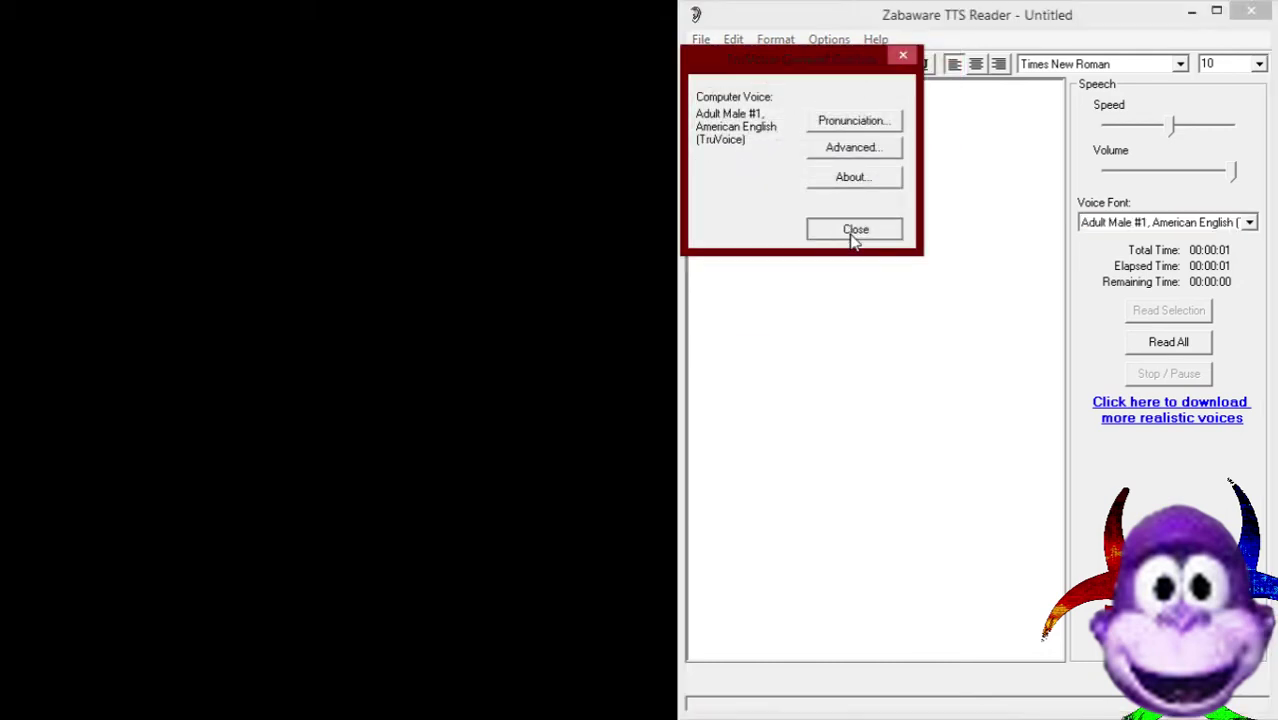
{"action": "left_click", "coordinate": [853, 232]}
{"action": "left_click", "coordinate": [1165, 343]}
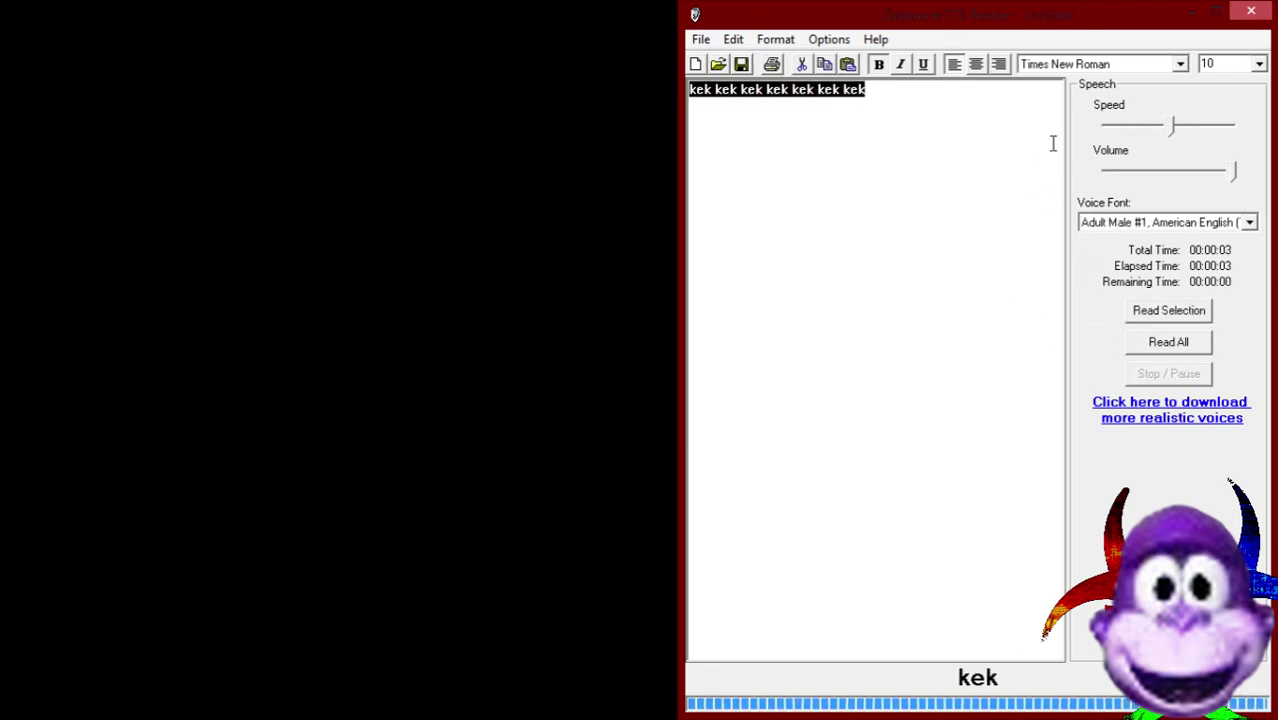
Raise the current voice's speed to 165 WPM, read the text aloud again, and close the voice settings
{"action": "left_click", "coordinate": [829, 39]}
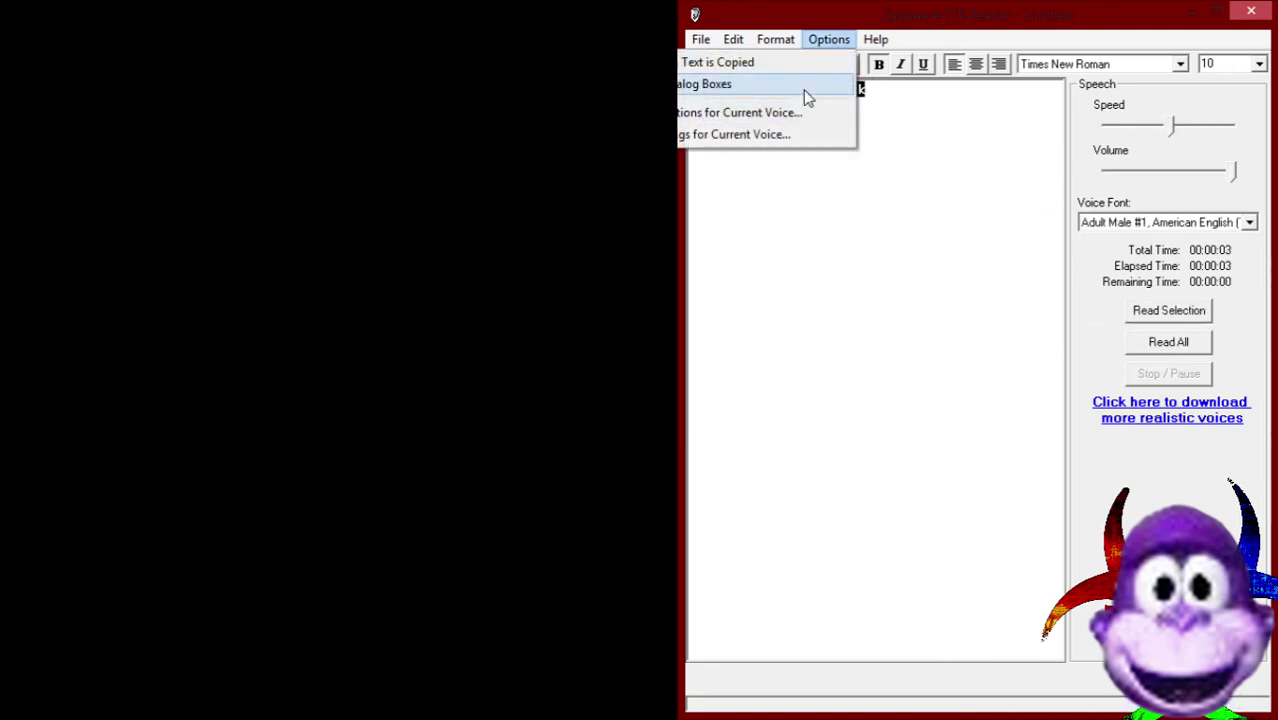
{"action": "left_click", "coordinate": [800, 118]}
{"action": "left_click", "coordinate": [725, 425]}
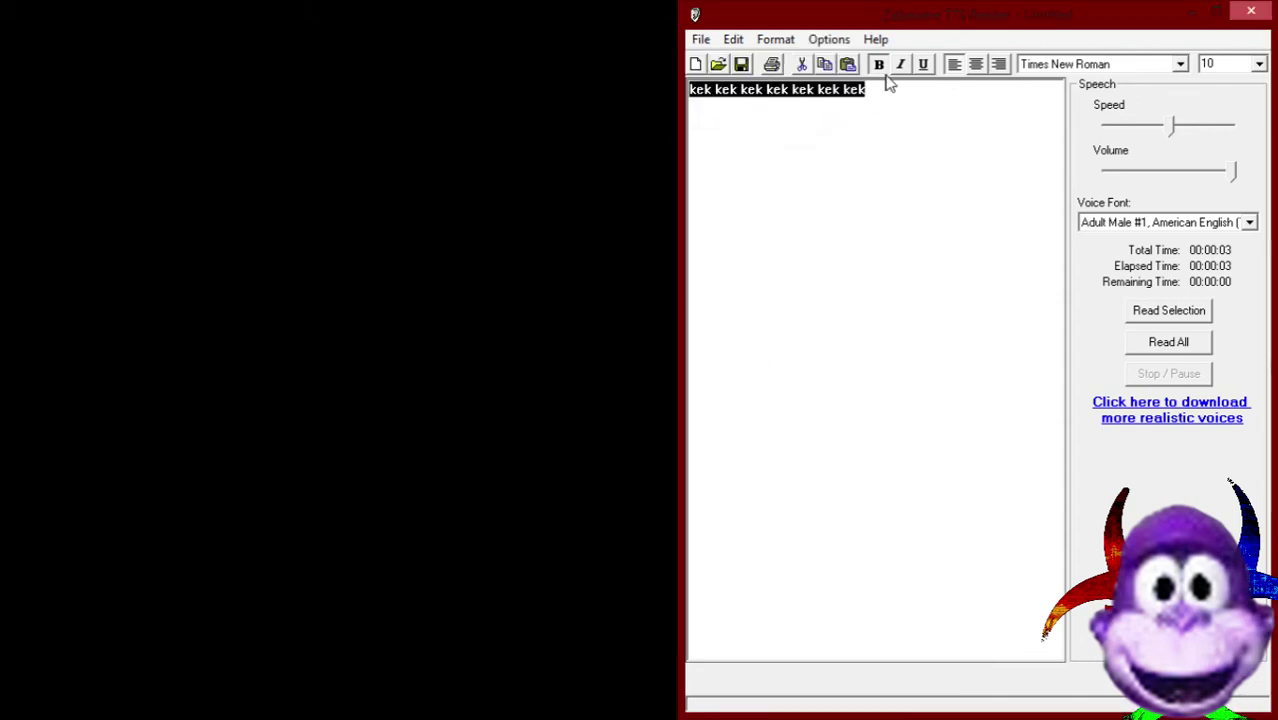
{"action": "left_click", "coordinate": [842, 39]}
{"action": "left_click", "coordinate": [796, 118]}
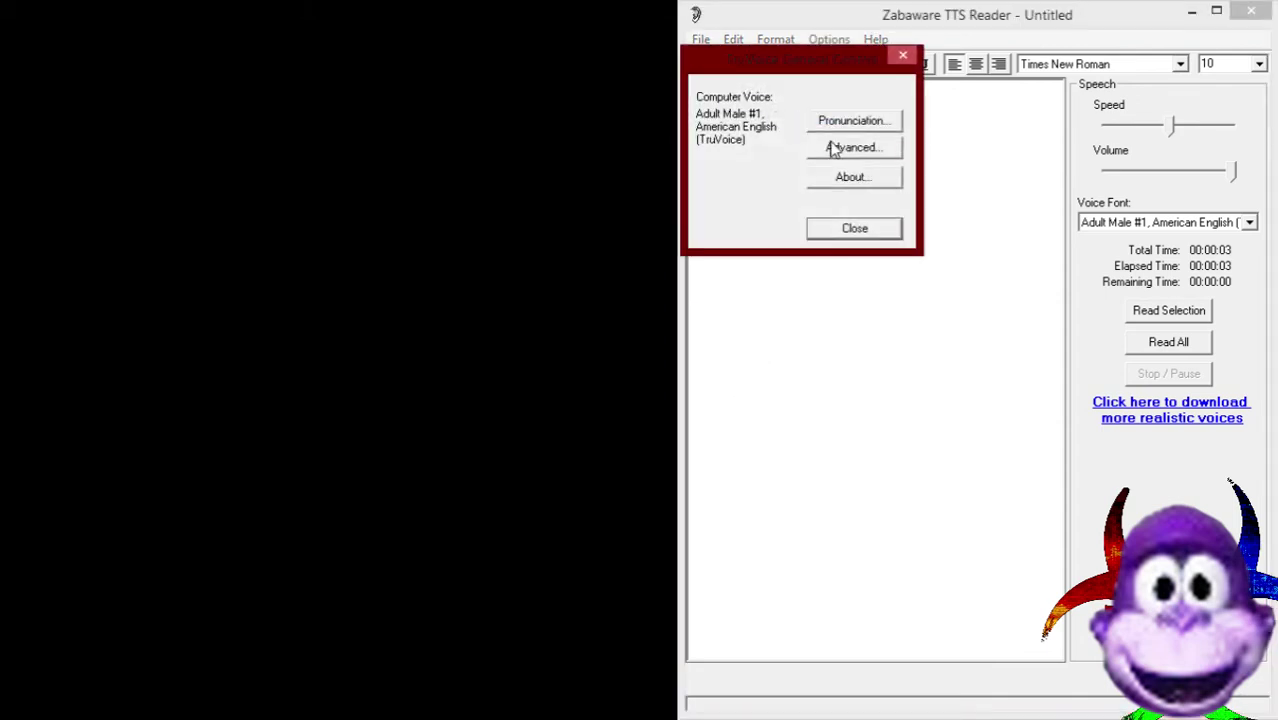
{"action": "left_click", "coordinate": [849, 150]}
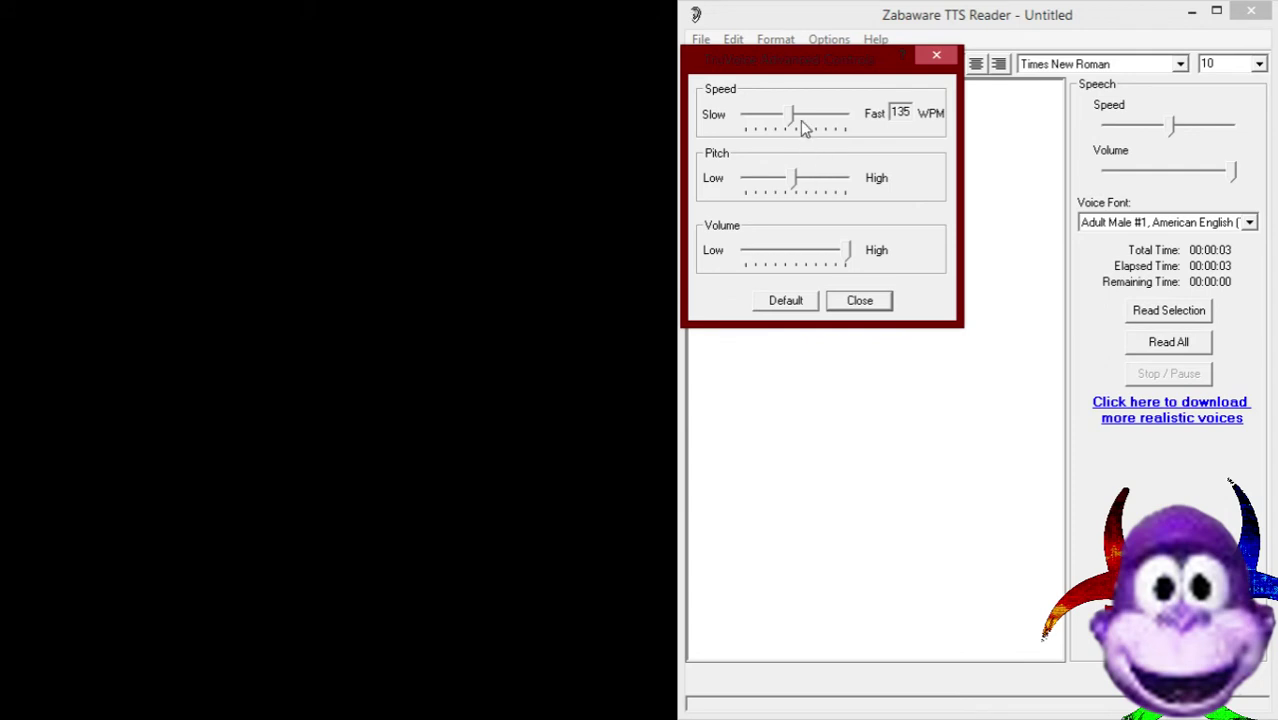
{"action": "left_click_drag", "start_coordinate": [800, 120], "coordinate": [803, 128]}
{"action": "left_click", "coordinate": [1168, 343]}
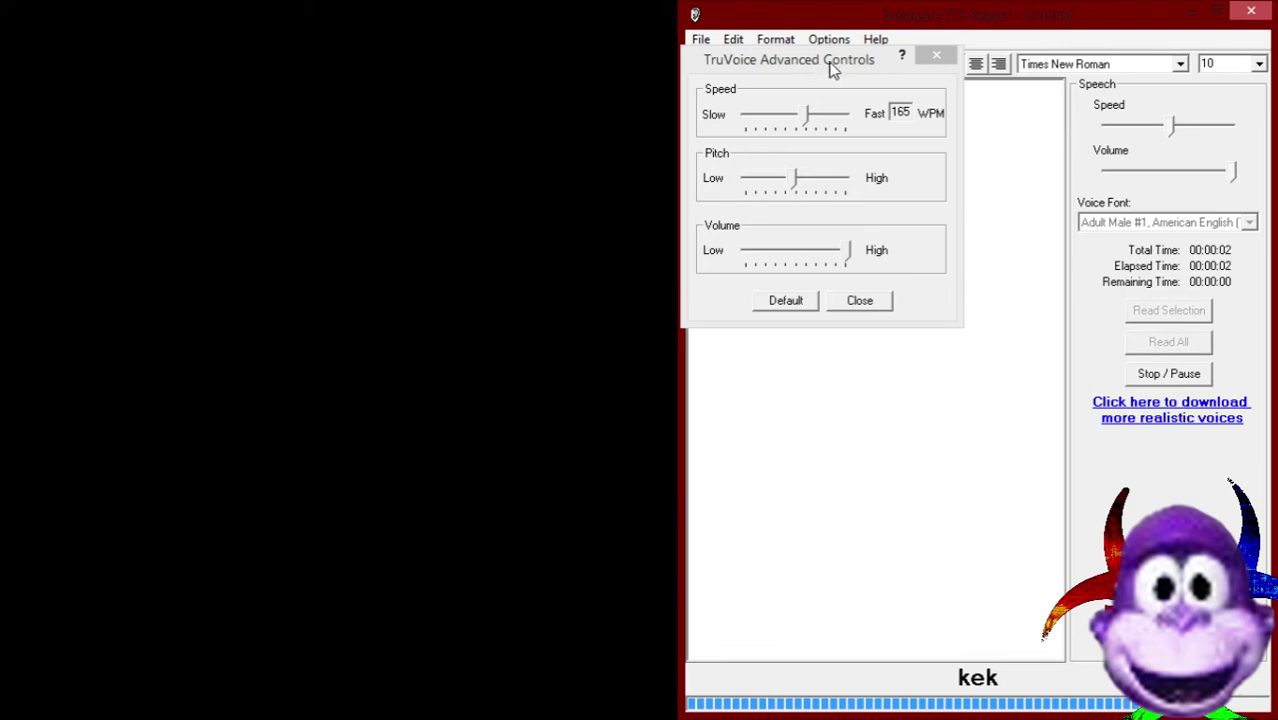
{"action": "left_click", "coordinate": [860, 300]}
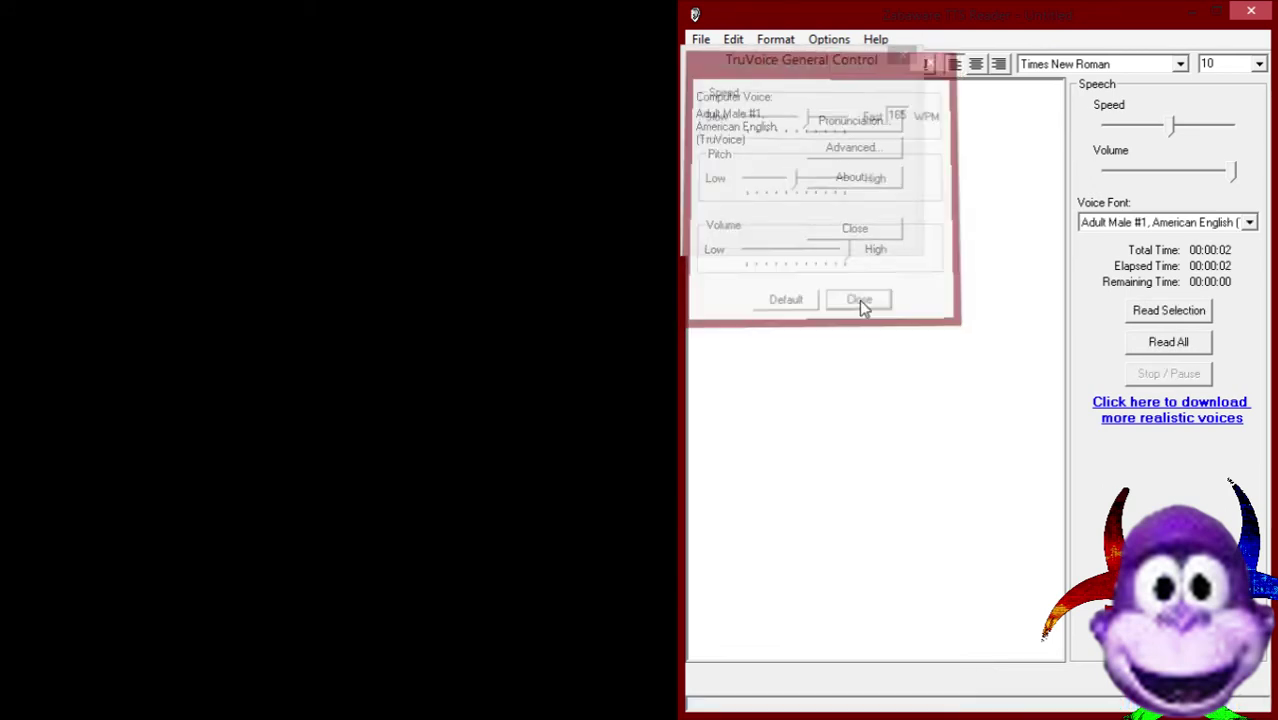
{"action": "left_click", "coordinate": [860, 230]}
End the "kek" line with a period and add a paragraph reading "Now, all that's needed is to remove that last sound, and I can laugh again!"
{"action": "left_click", "coordinate": [945, 105]}
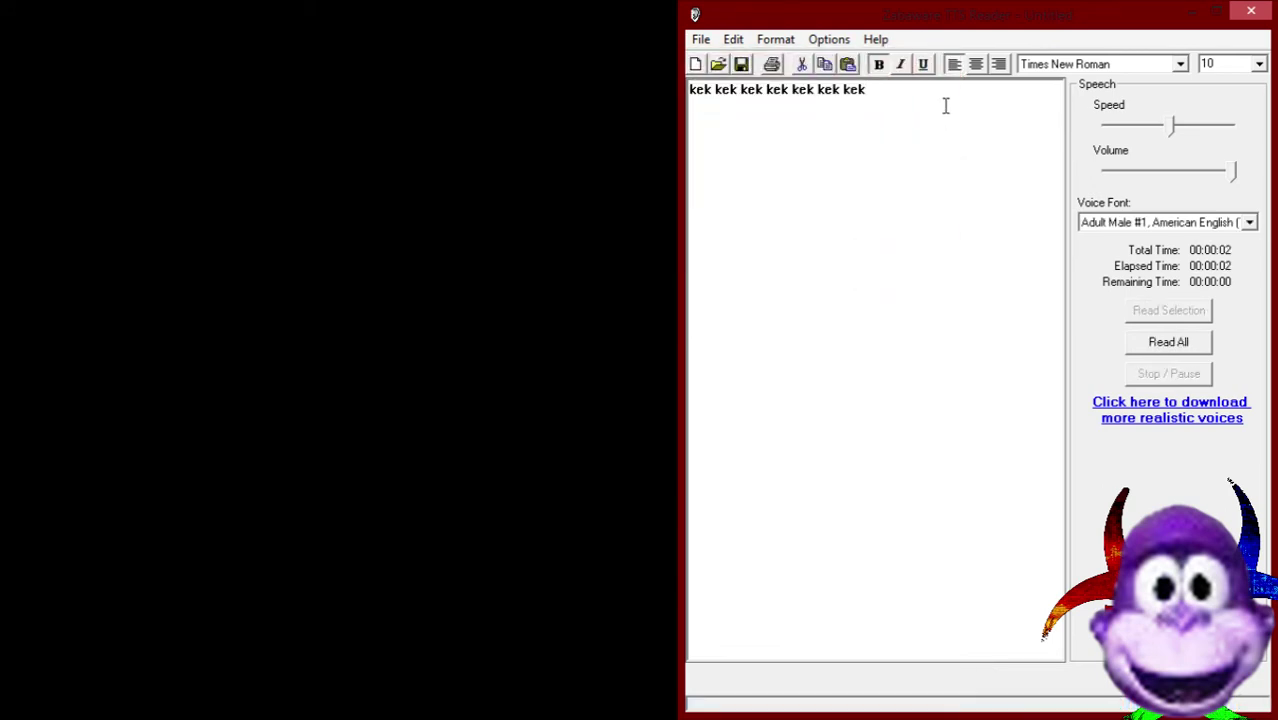
{"action": "type", "text": "."}
{"action": "key", "text": "Return"}
{"action": "key", "text": "Return"}
{"action": "type", "text": "Now, all that's need "}
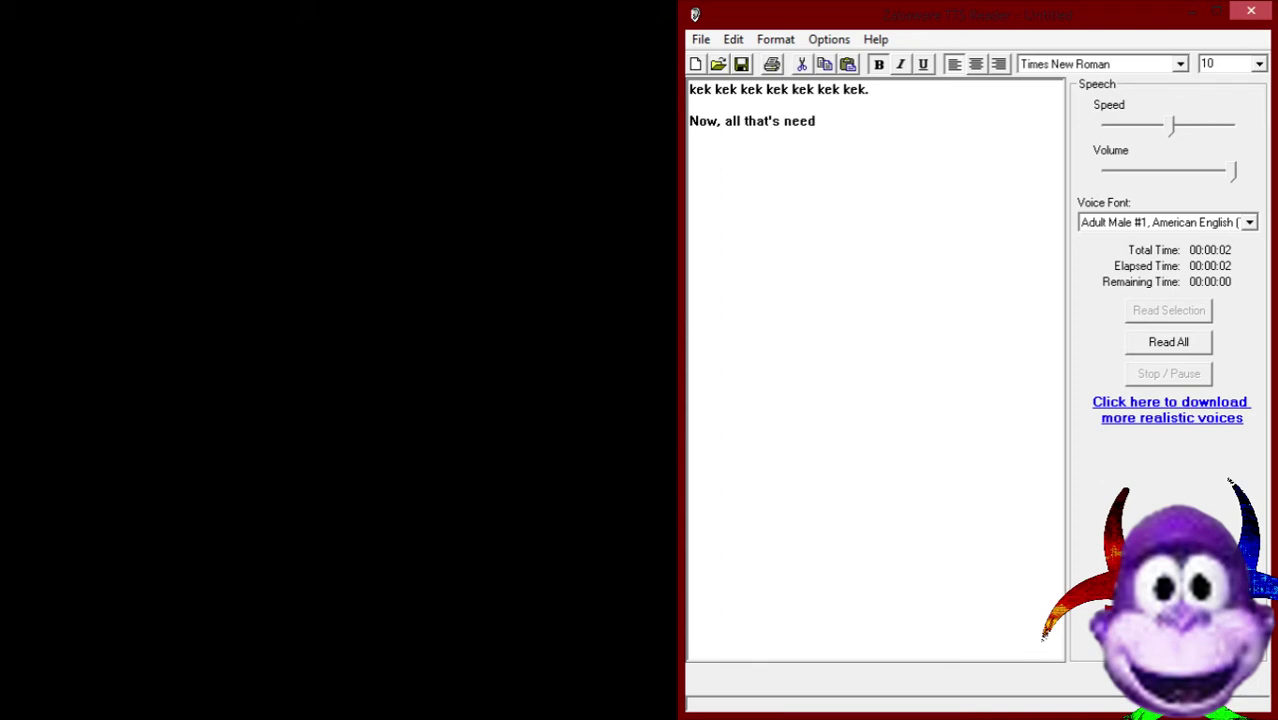
{"action": "type", "text": "ed is to remome"}
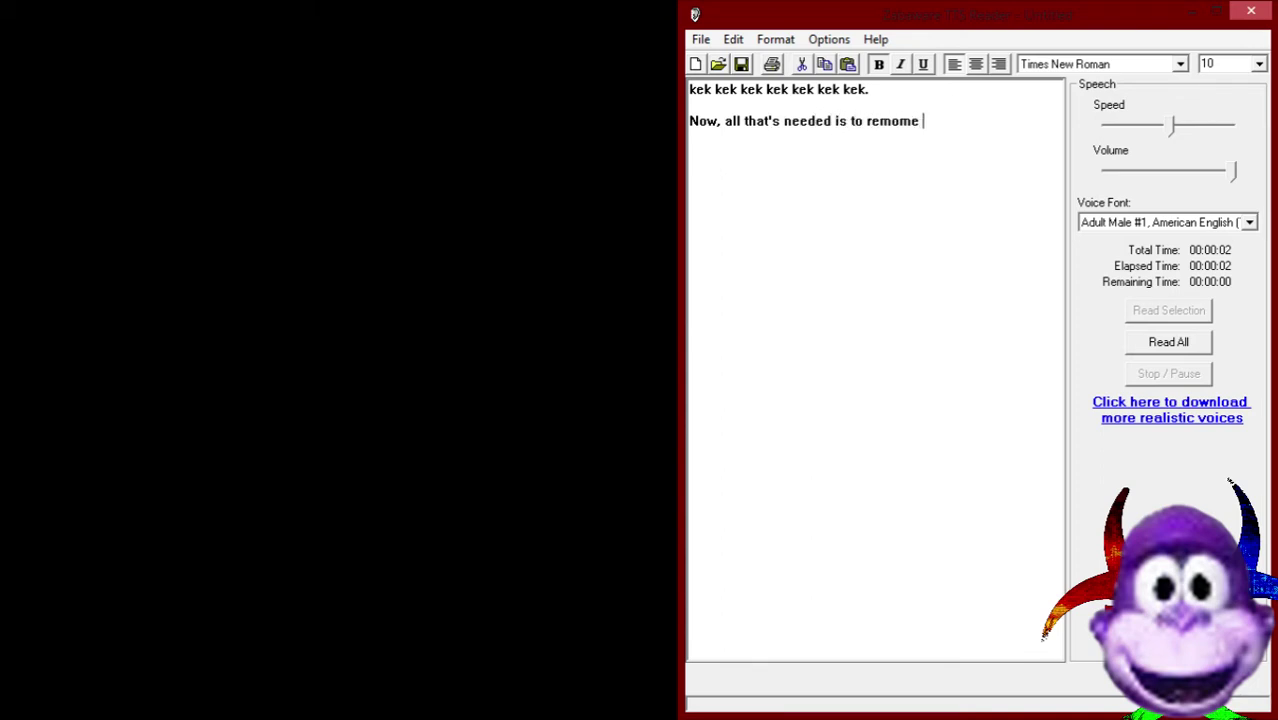
{"action": "key", "text": "BackSpace"}
{"action": "key", "text": "BackSpace"}
{"action": "key", "text": "BackSpace"}
{"action": "type", "text": "ve that last sound,"}
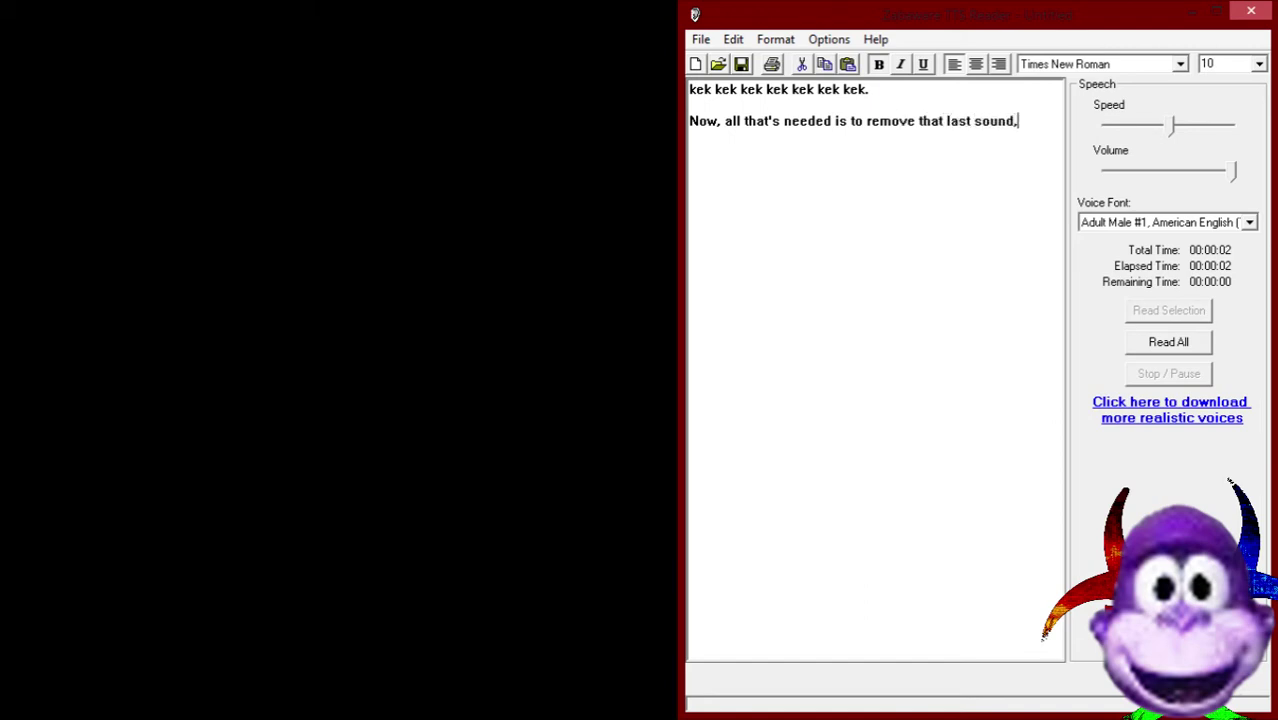
{"action": "type", "text": " and I "}
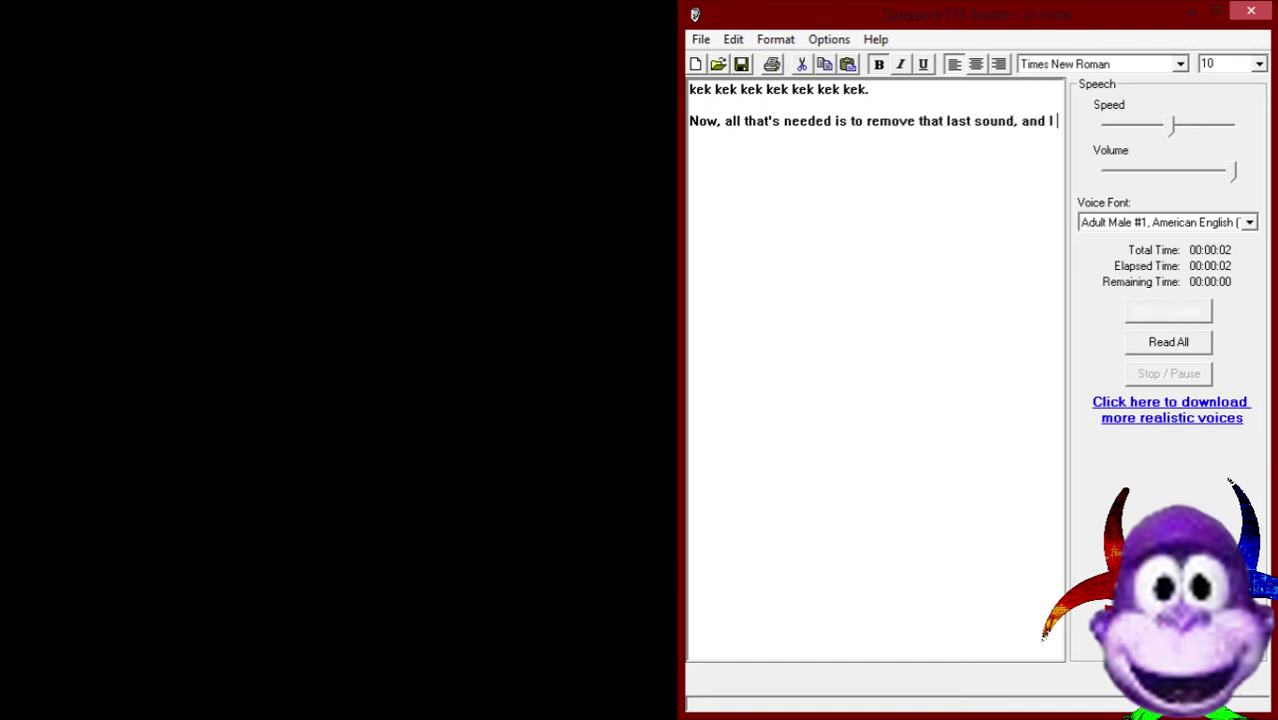
{"action": "type", "text": "can laugh again!"}
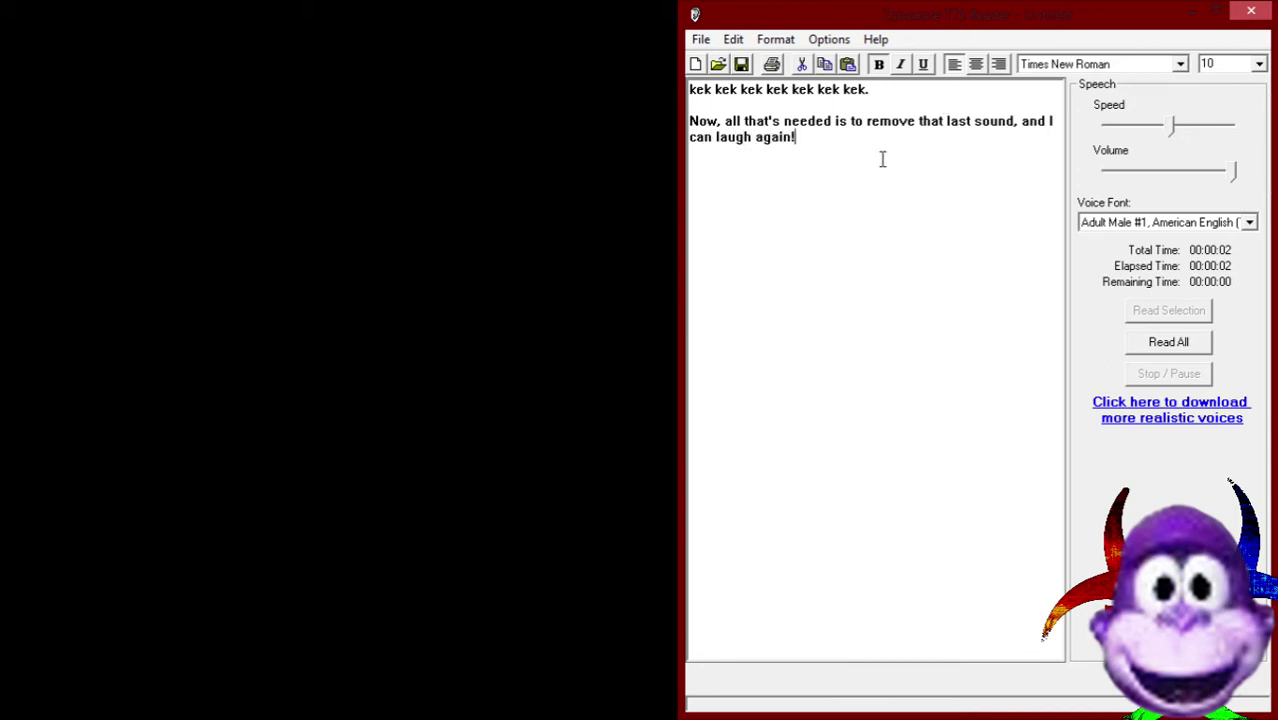
Read only the newly added sentence aloud and lower the speech speed slightly
{"action": "left_click_drag", "start_coordinate": [822, 140], "coordinate": [690, 121]}
{"action": "left_click", "coordinate": [1176, 314]}
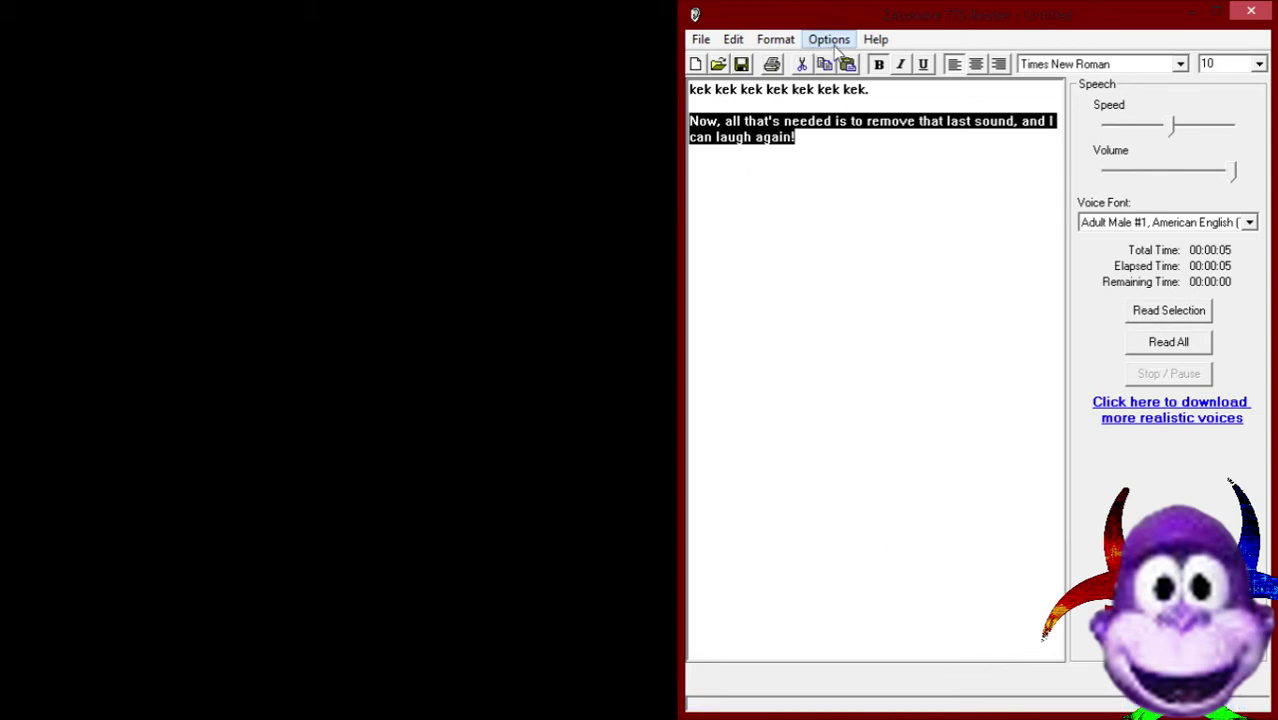
{"action": "left_click", "coordinate": [1150, 124]}
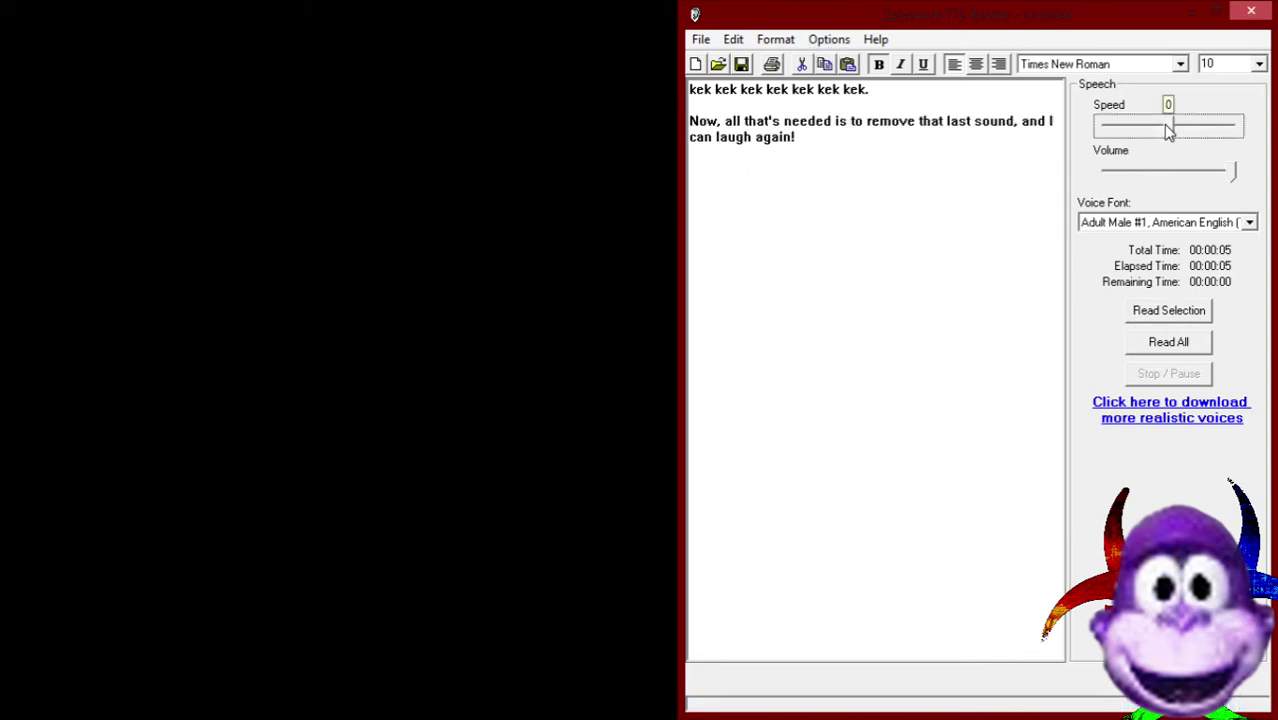
Replace the whole text with "Maybe Audacity can help..." and read it aloud
{"action": "left_click", "coordinate": [882, 178]}
{"action": "key", "text": "ctrl+a"}
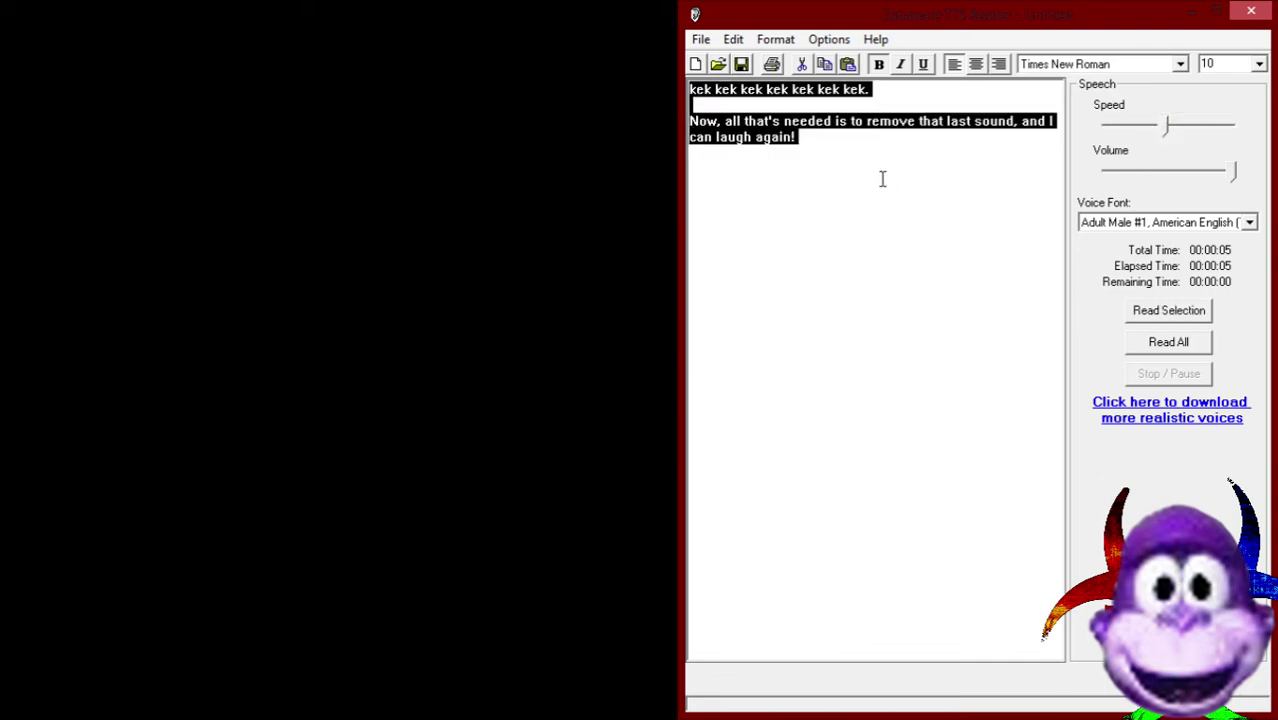
{"action": "type", "text": "Maybe Audaci"}
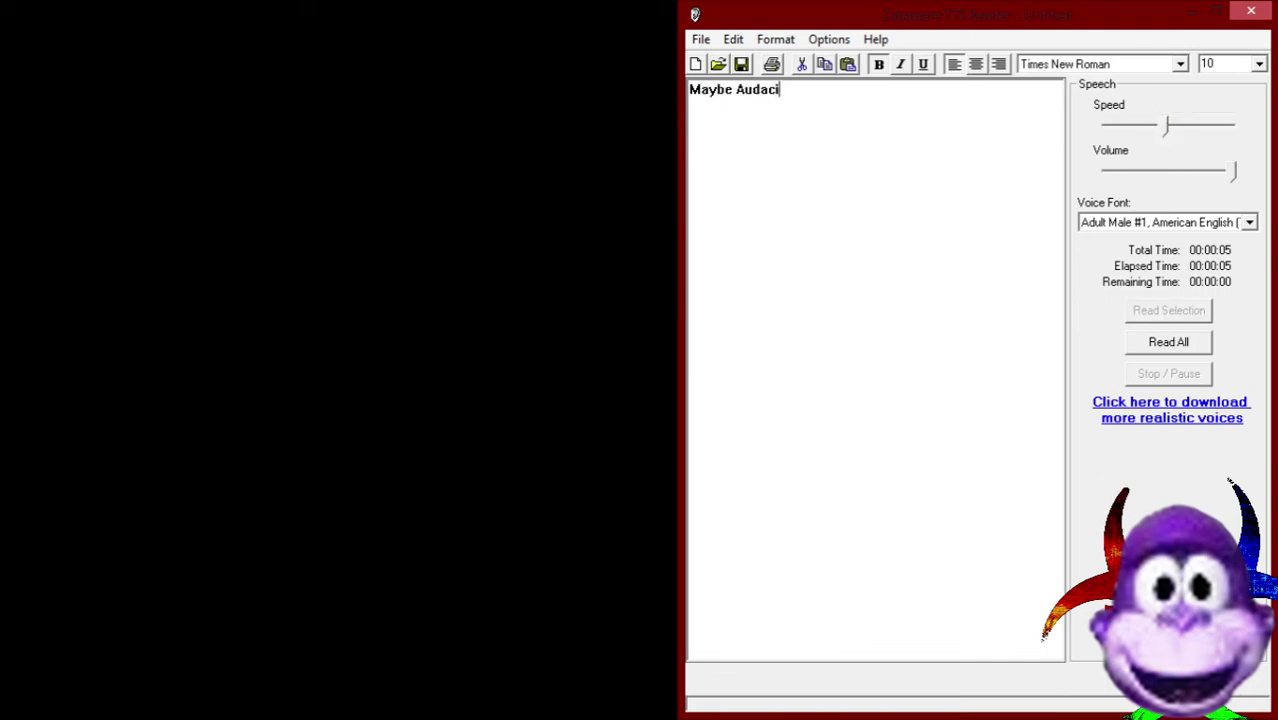
{"action": "type", "text": "ty can help..."}
{"action": "left_click", "coordinate": [1170, 345]}
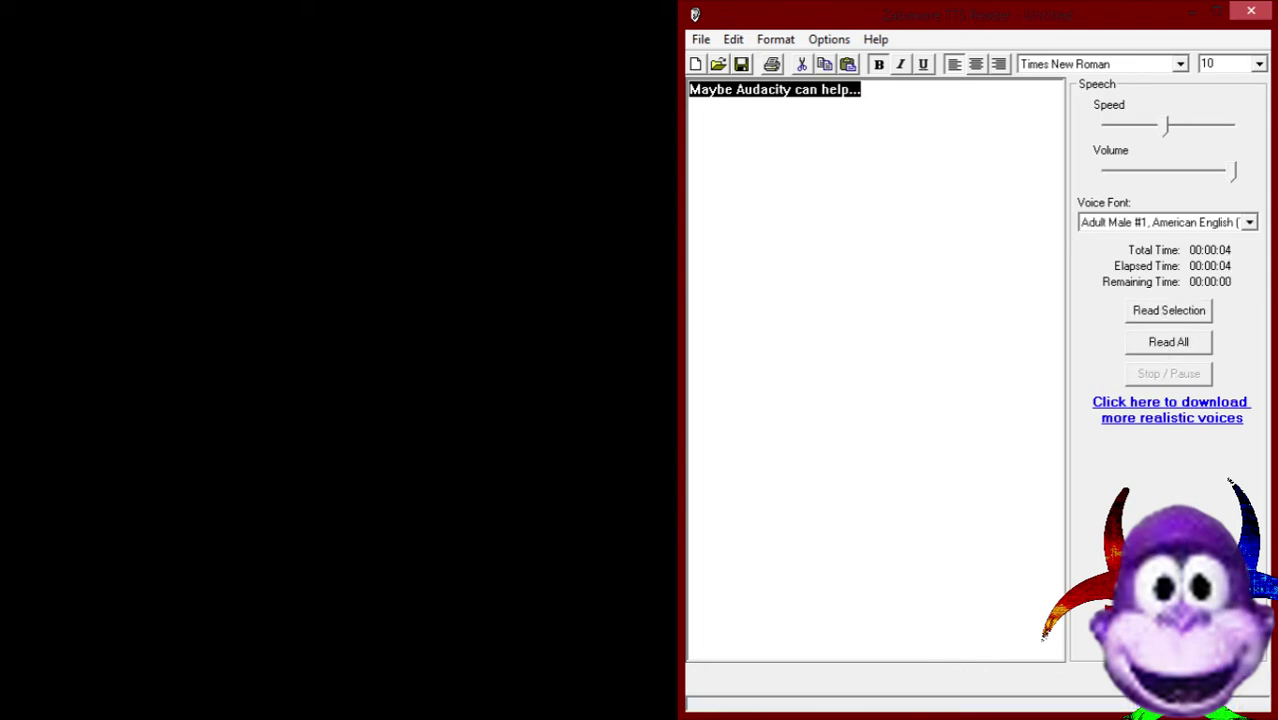
Confirm the capture source settings and switch to the Audacity window
{"action": "left_click", "coordinate": [1231, 484]}
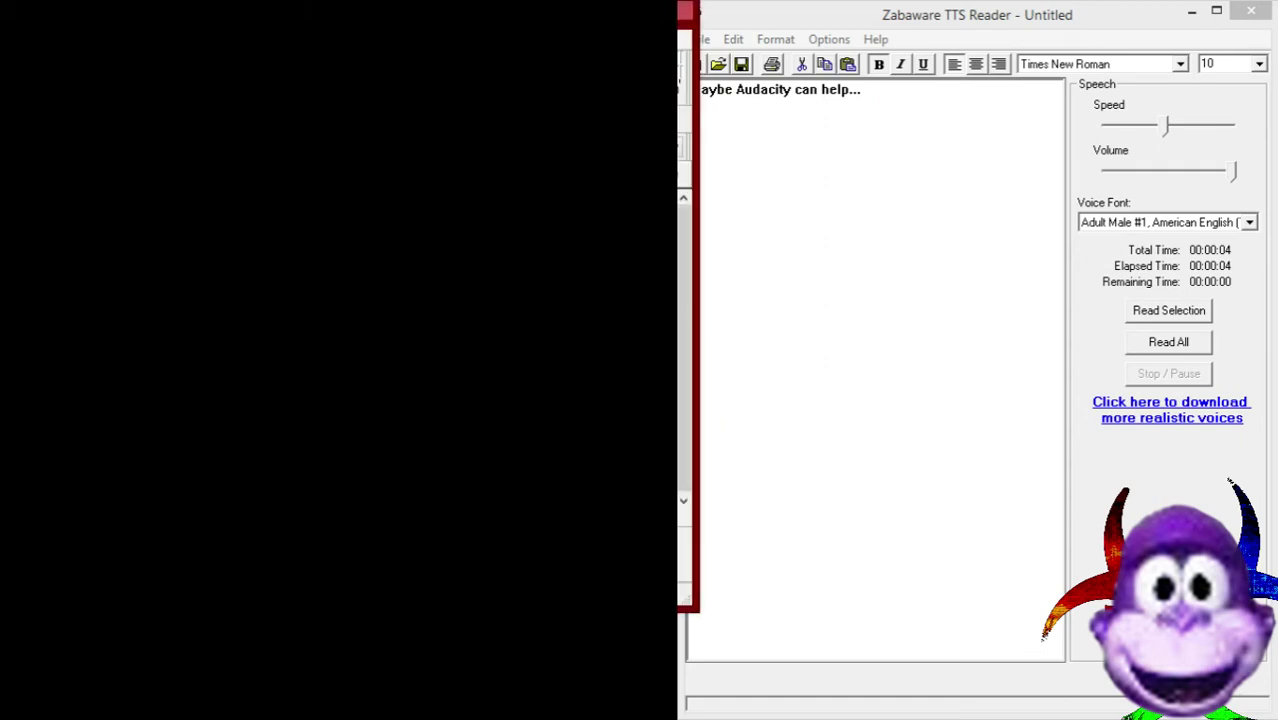
{"action": "key", "text": "alt+Tab"}
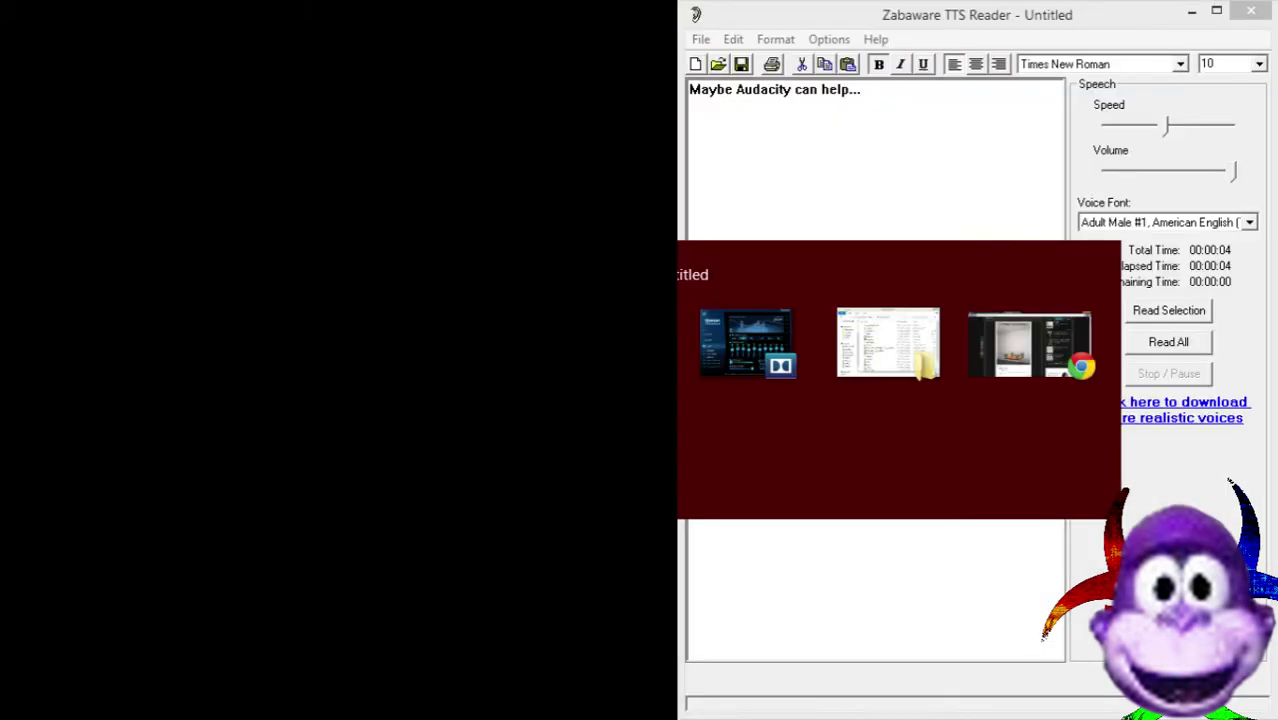
{"action": "key", "text": "alt+Tab"}
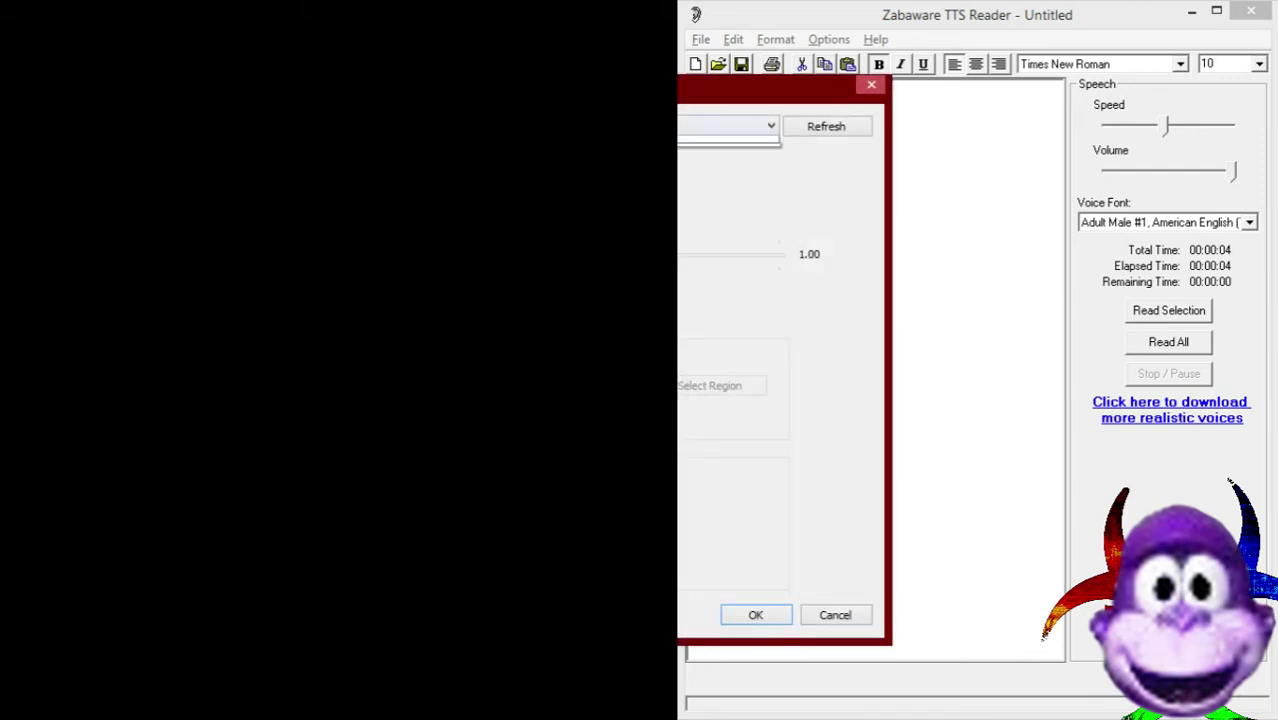
{"action": "key", "text": "Return"}
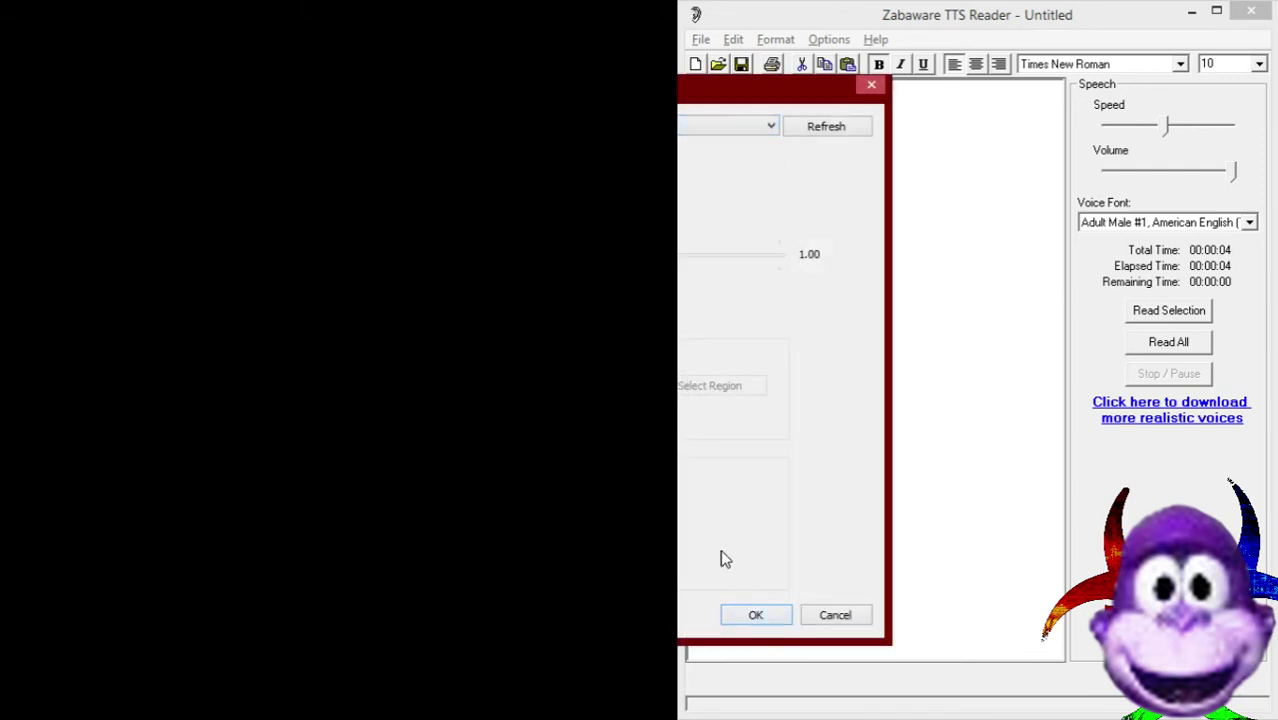
{"action": "left_click", "coordinate": [764, 615]}
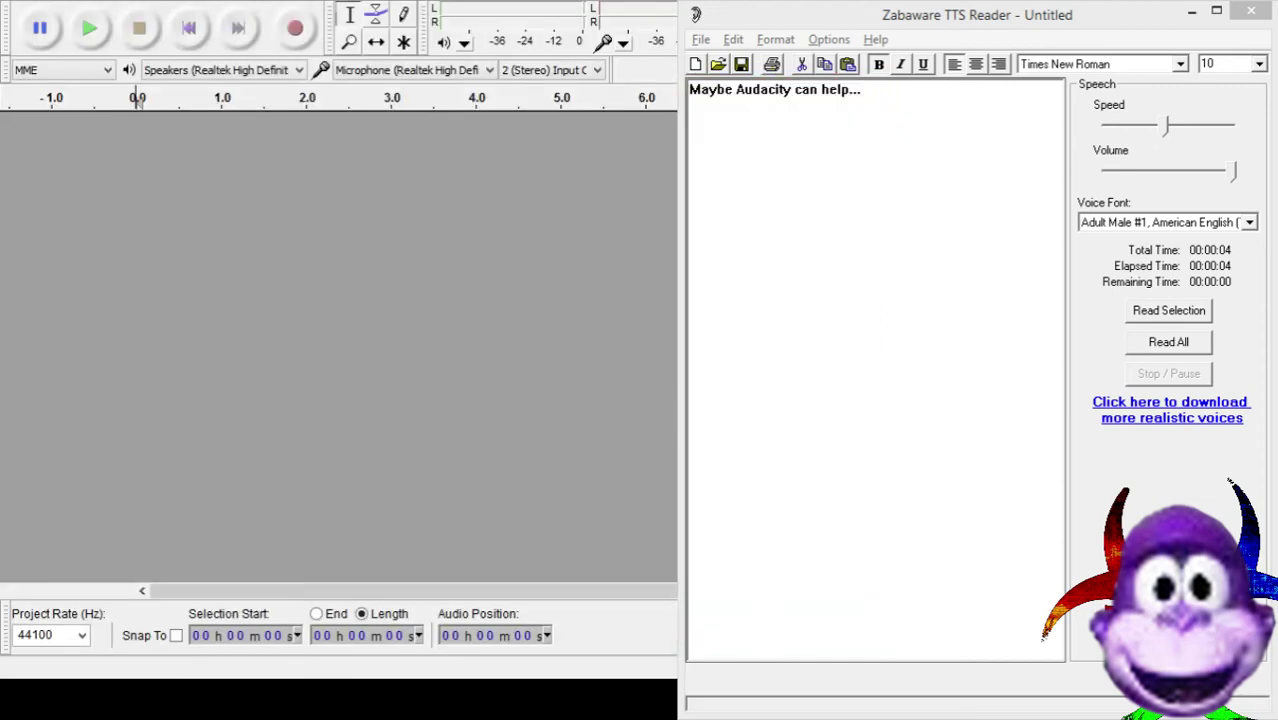
{"action": "key", "text": "alt+Tab"}
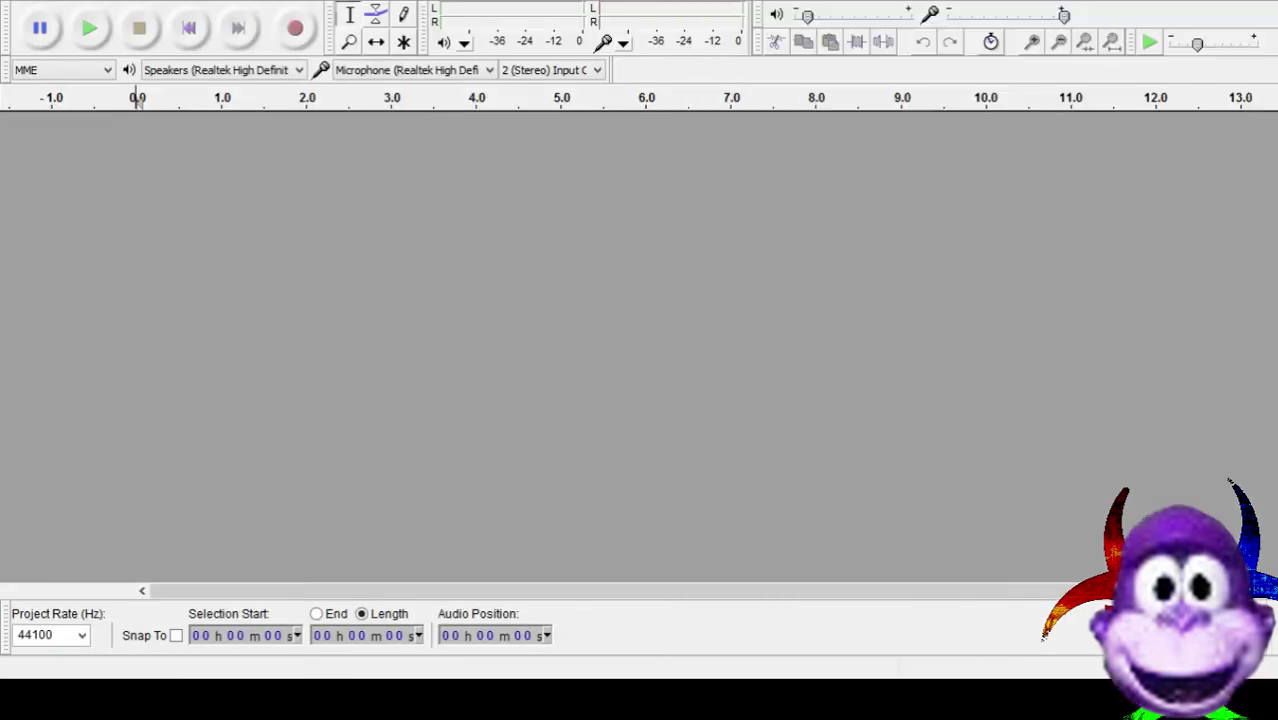
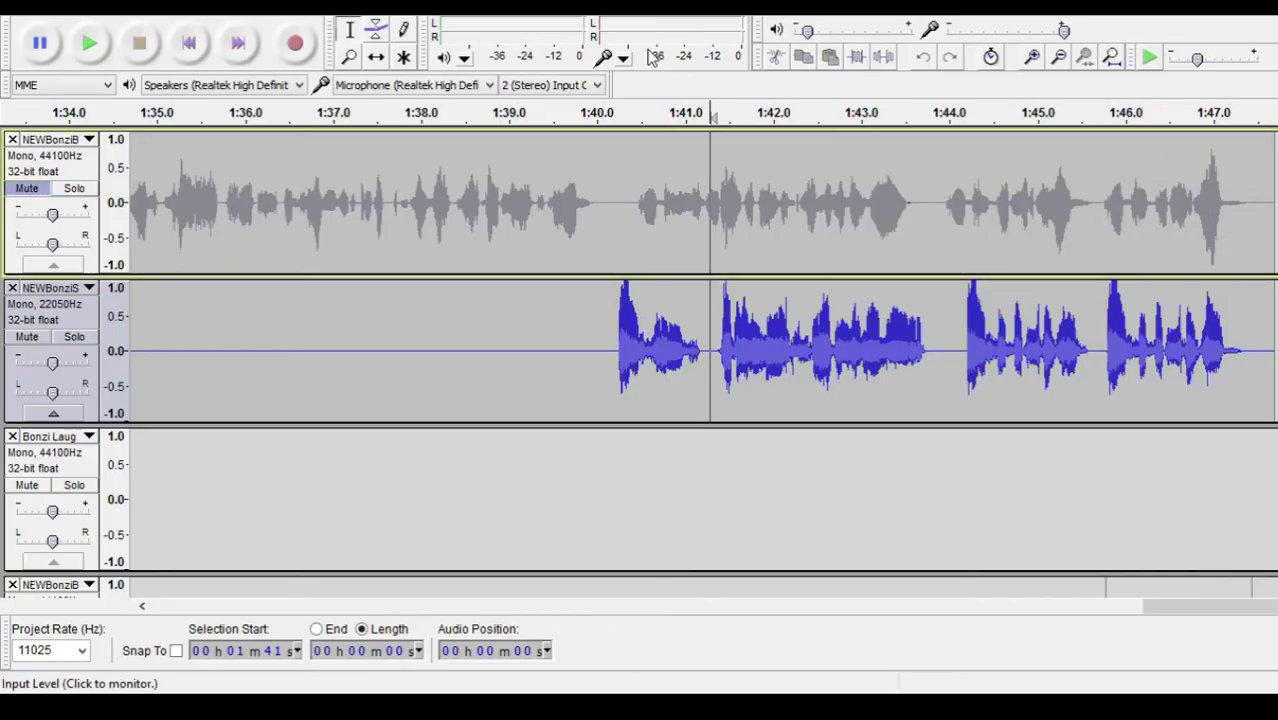
Remove the muted NEWBonziB track above the speech track from the project
{"action": "key", "text": "ctrl+a"}
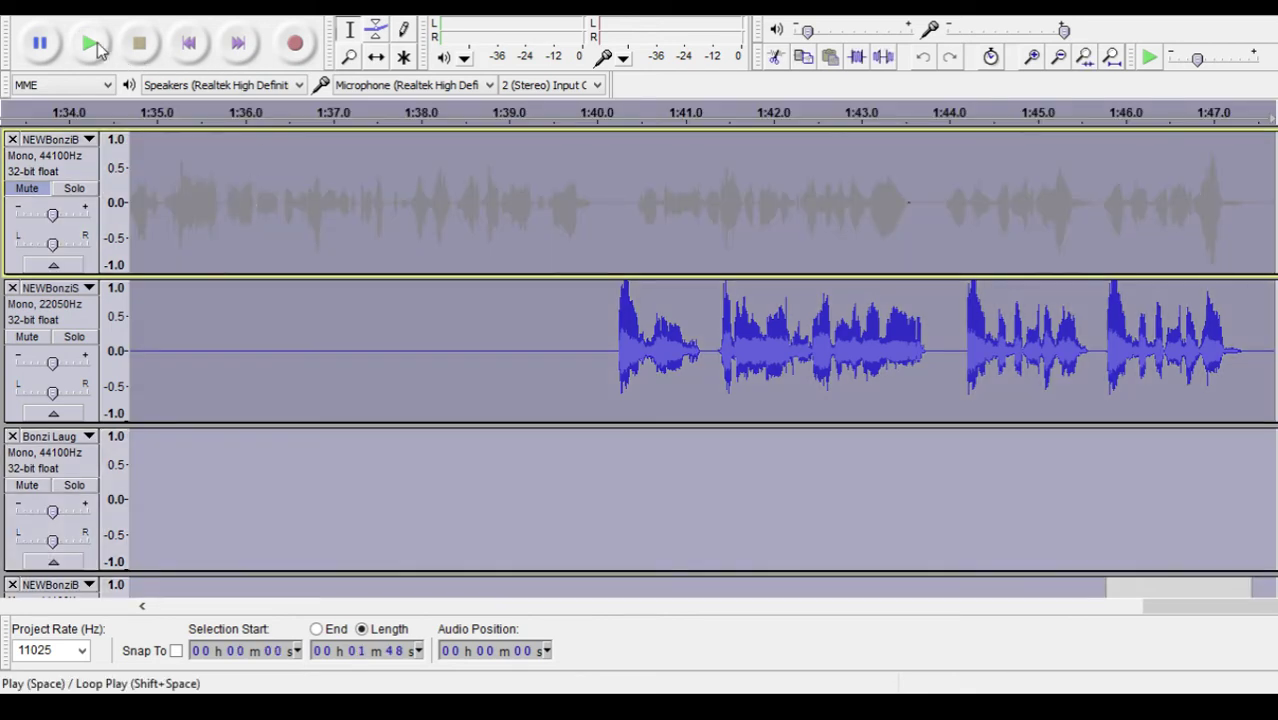
{"action": "scroll", "coordinate": [217, 236], "scroll_direction": "down", "scroll_amount": 5}
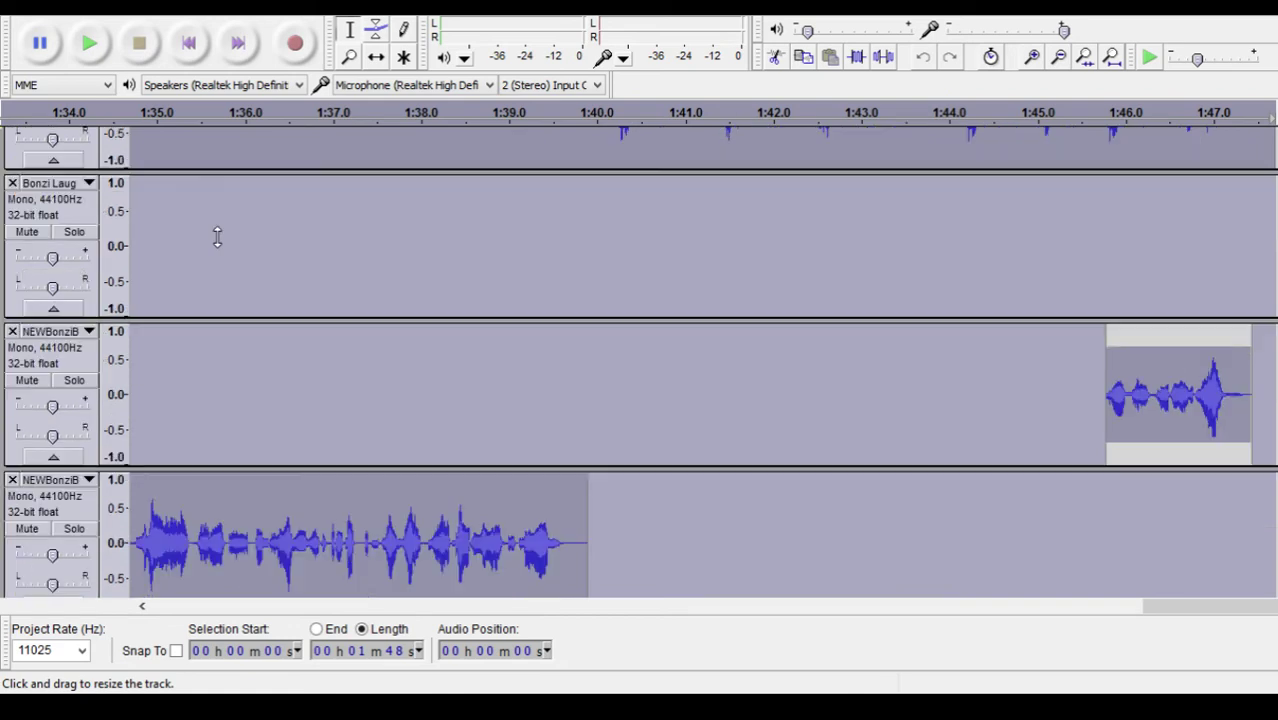
{"action": "scroll", "coordinate": [384, 345], "scroll_direction": "down", "scroll_amount": 1, "text": "ctrl"}
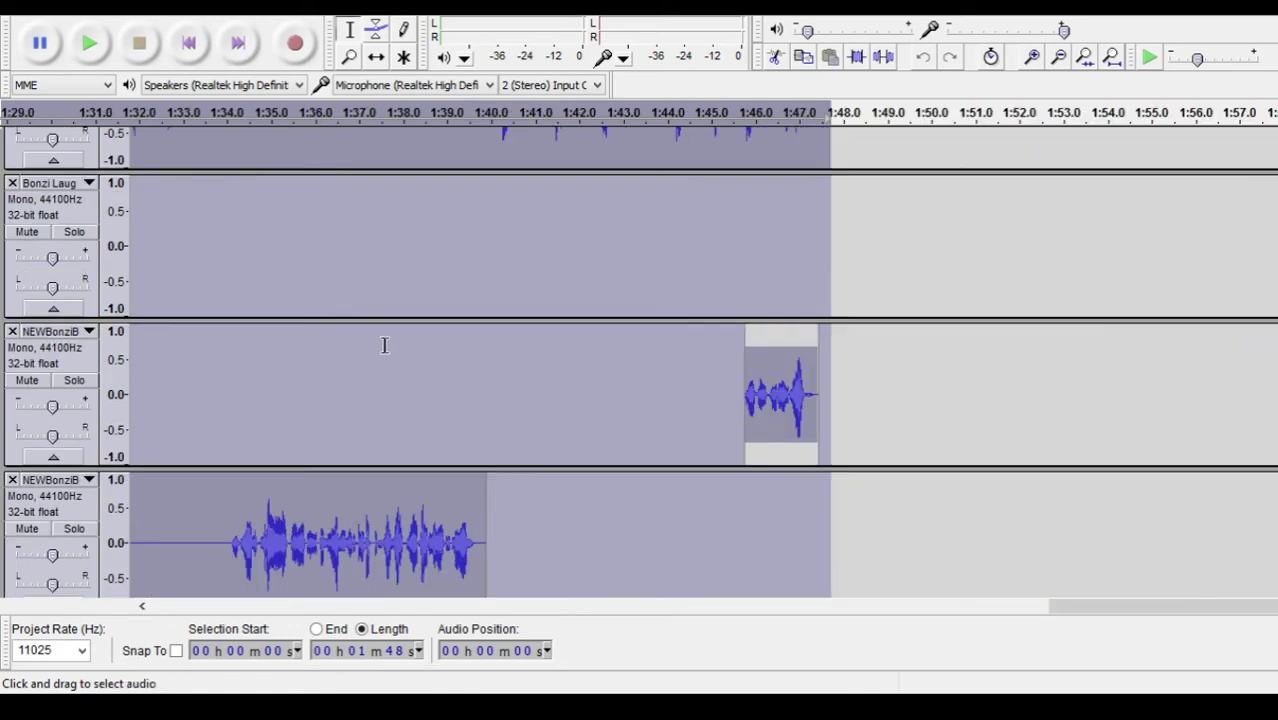
{"action": "scroll", "coordinate": [137, 263], "scroll_direction": "up", "scroll_amount": 5}
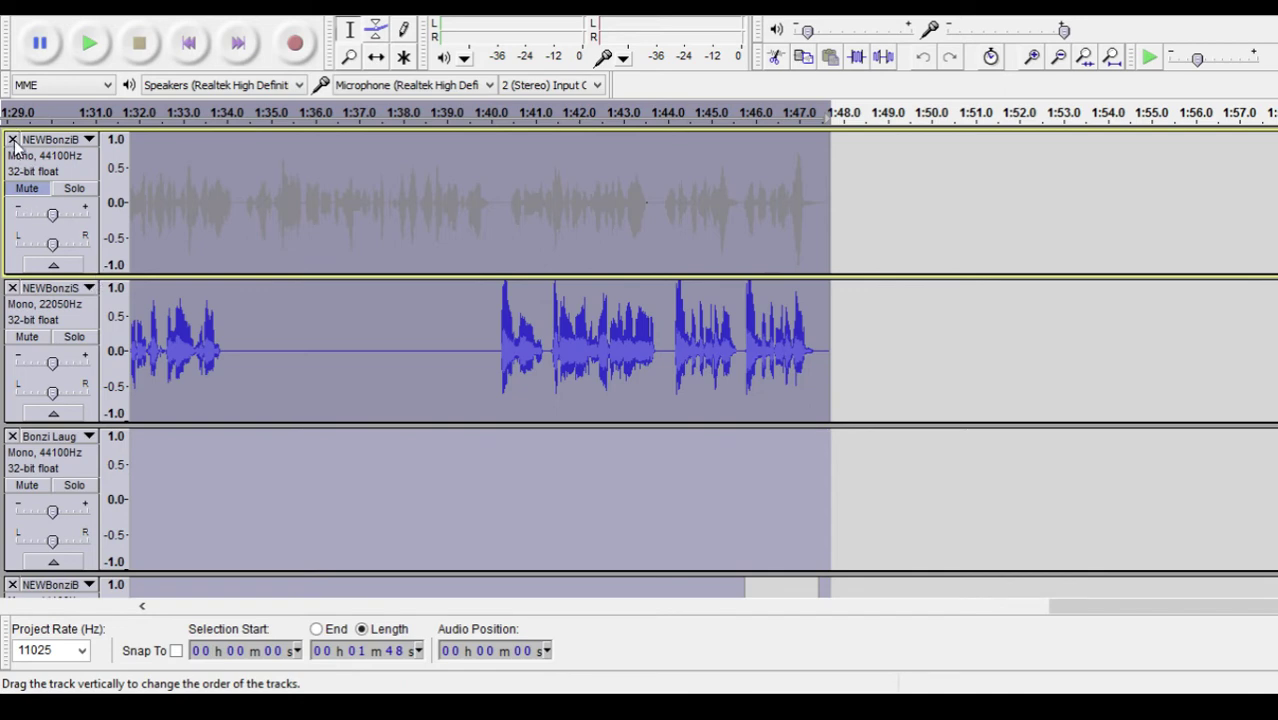
{"action": "left_click", "coordinate": [12, 140]}
{"action": "left_click", "coordinate": [147, 272]}
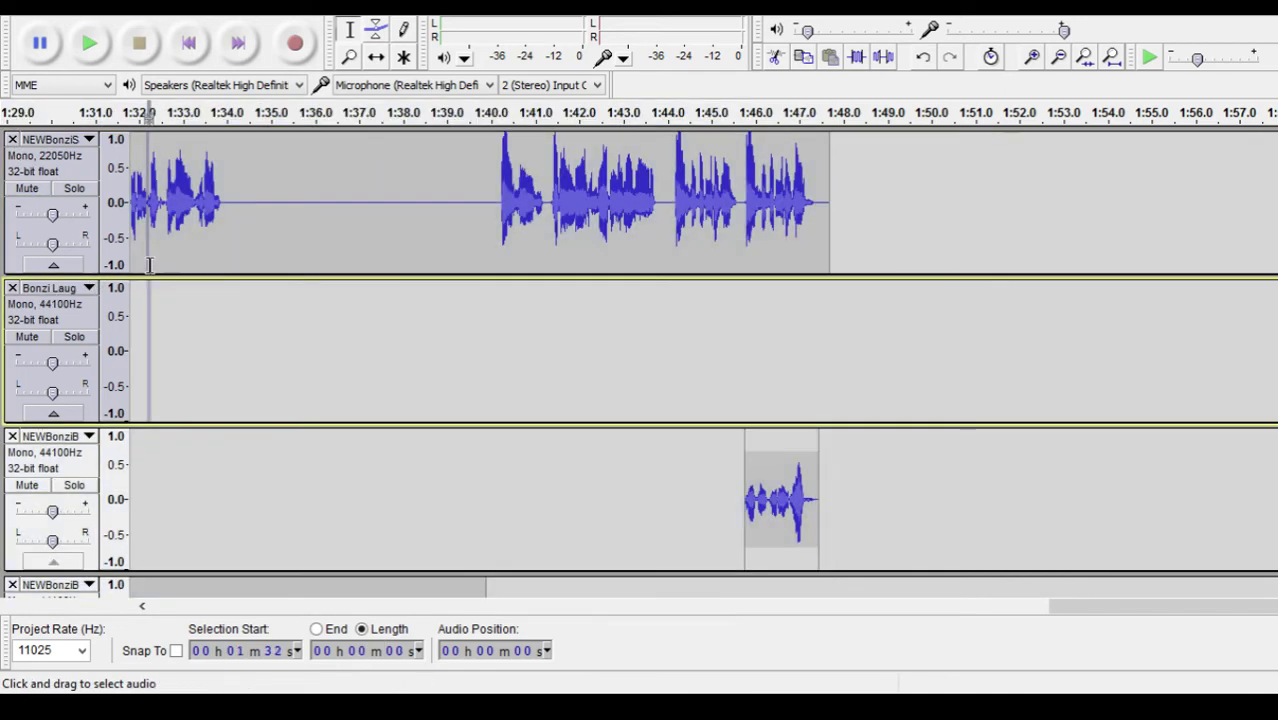
Reduce the heights of the audio tracks one after another so more of them fit on screen
{"action": "left_click_drag", "start_coordinate": [165, 274], "coordinate": [180, 208]}
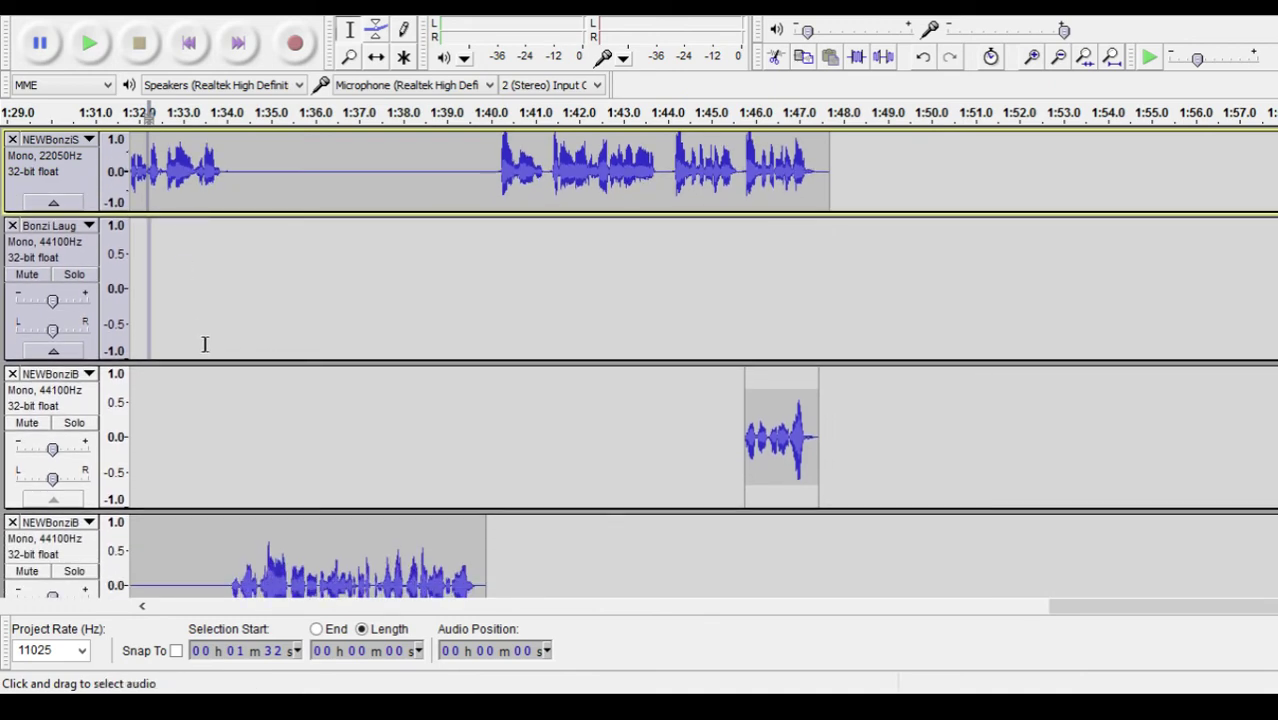
{"action": "left_click_drag", "start_coordinate": [207, 358], "coordinate": [218, 268]}
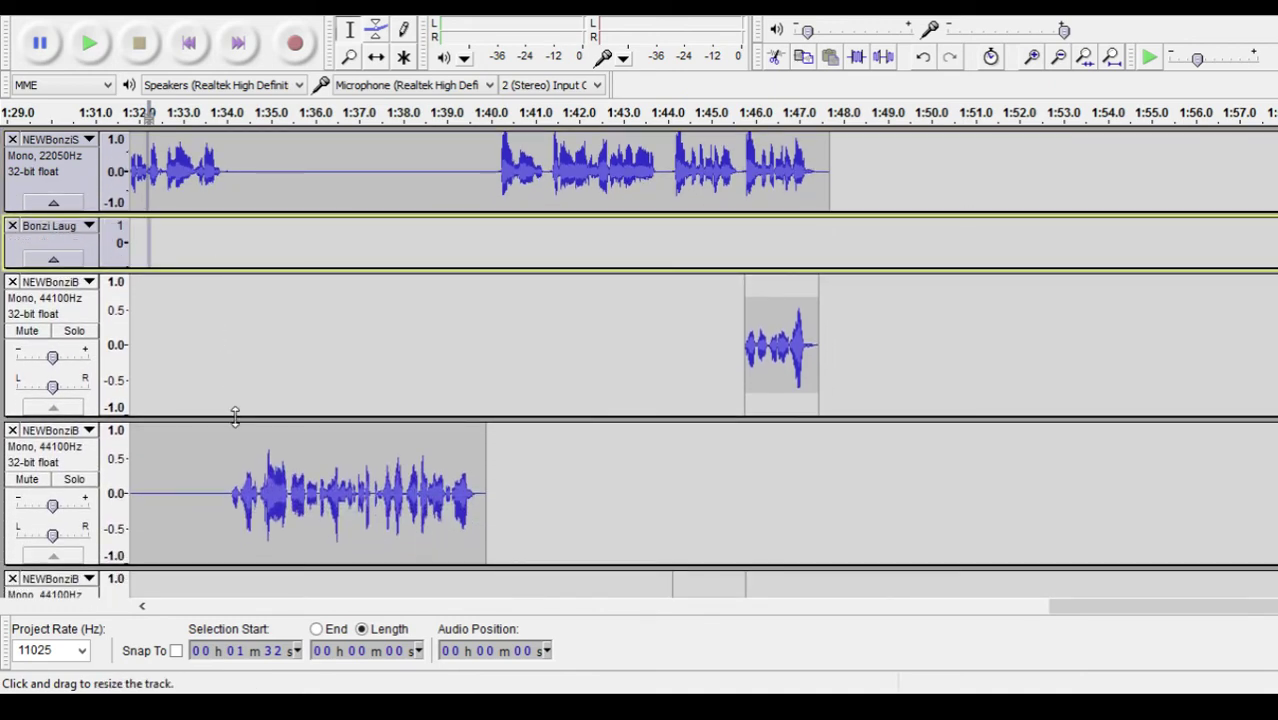
{"action": "left_click_drag", "start_coordinate": [235, 418], "coordinate": [243, 305]}
{"action": "left_click_drag", "start_coordinate": [254, 452], "coordinate": [258, 376]}
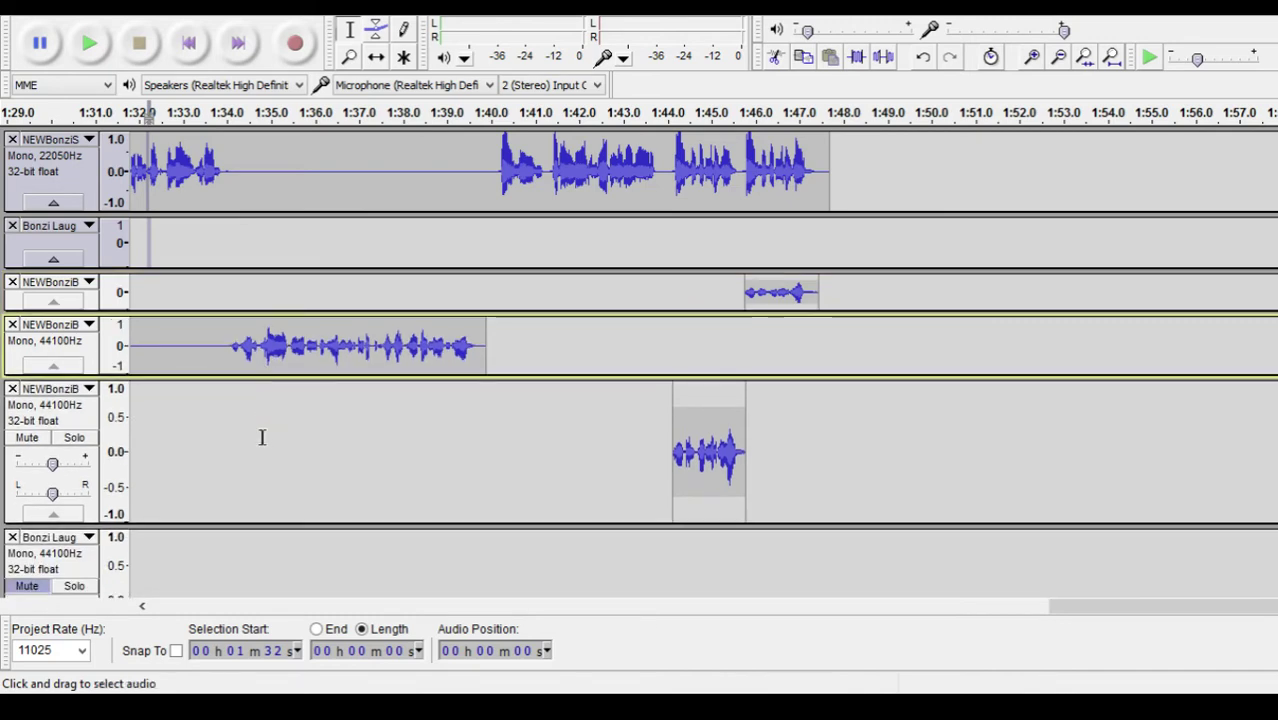
{"action": "left_click_drag", "start_coordinate": [258, 524], "coordinate": [265, 431]}
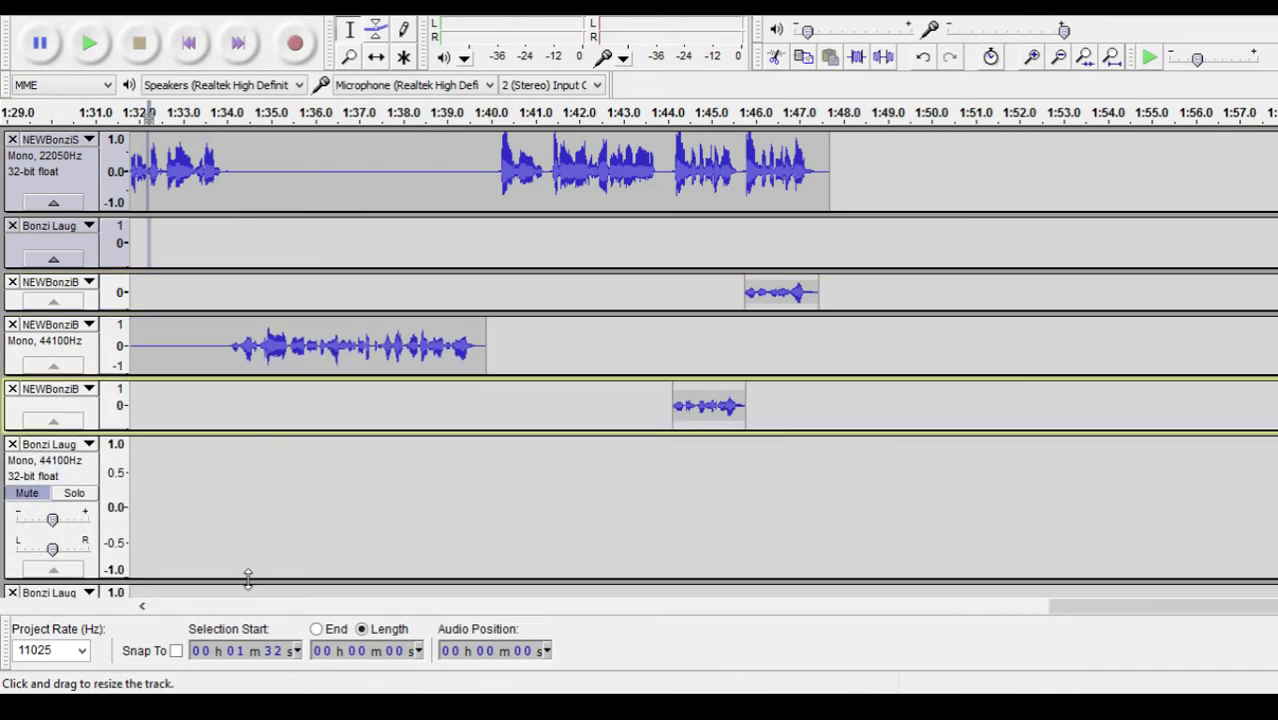
{"action": "left_click_drag", "start_coordinate": [248, 578], "coordinate": [263, 507]}
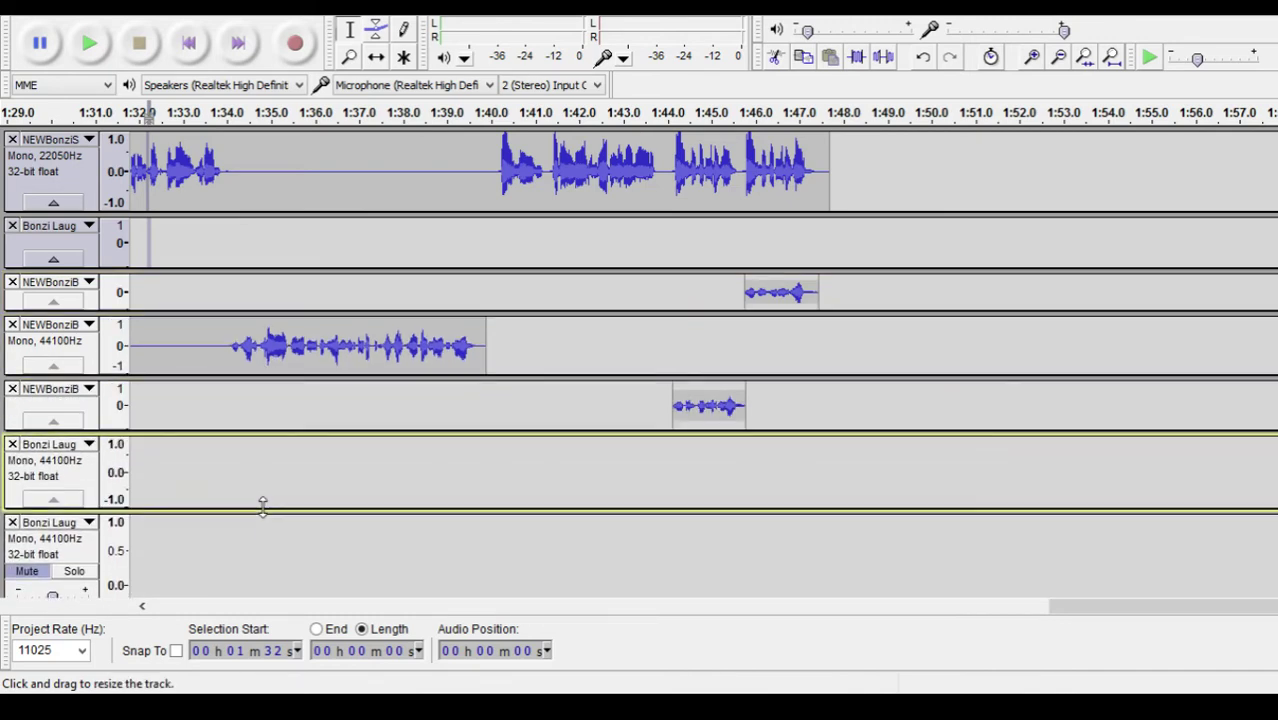
{"action": "scroll", "coordinate": [262, 507], "scroll_direction": "down", "scroll_amount": 2}
{"action": "left_click_drag", "start_coordinate": [262, 412], "coordinate": [262, 432]}
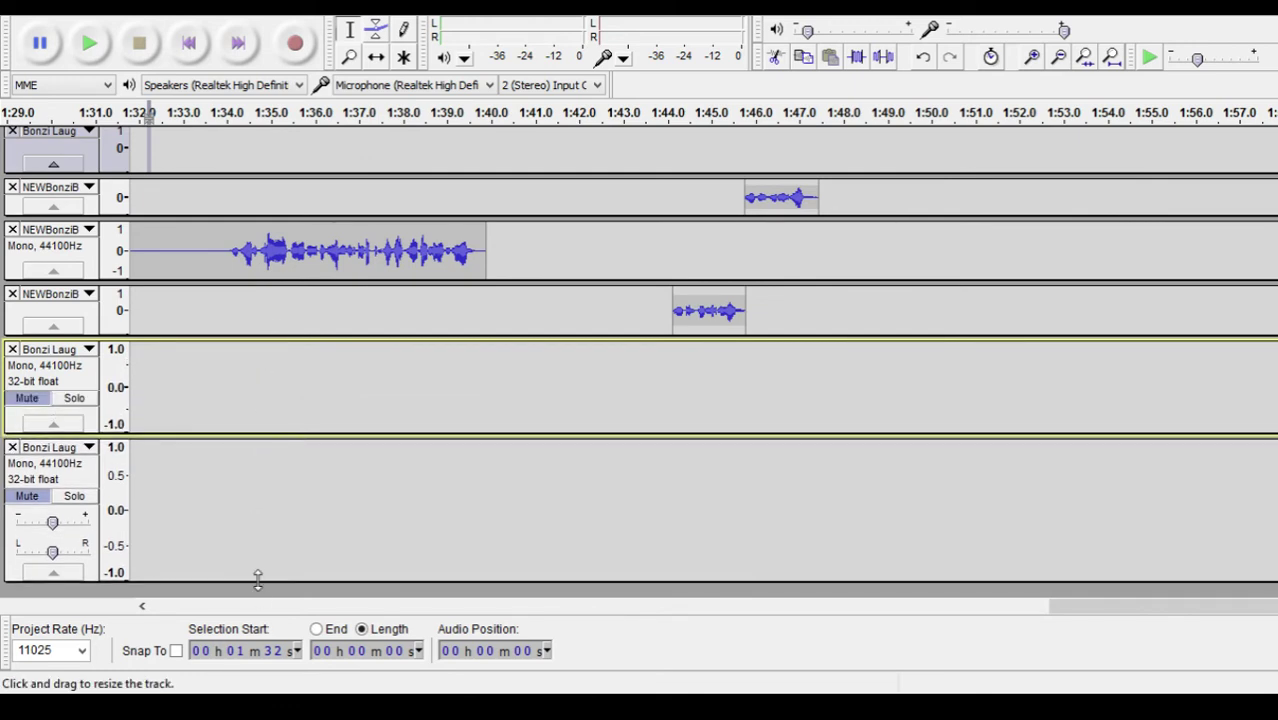
{"action": "left_click_drag", "start_coordinate": [257, 580], "coordinate": [261, 521]}
{"action": "scroll", "coordinate": [261, 521], "scroll_direction": "up", "scroll_amount": 2}
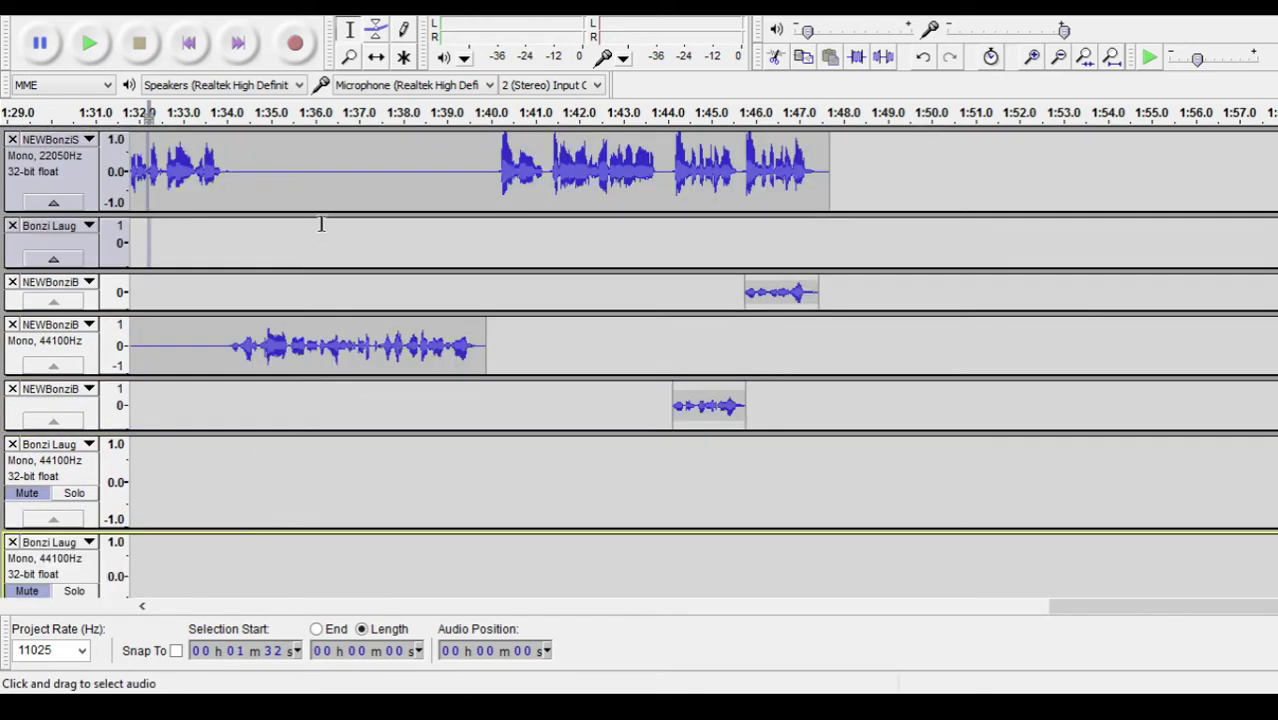
{"action": "left_click_drag", "start_coordinate": [328, 207], "coordinate": [331, 191]}
Play the project briefly from its beginning and stop playback
{"action": "key", "text": "ctrl+a"}
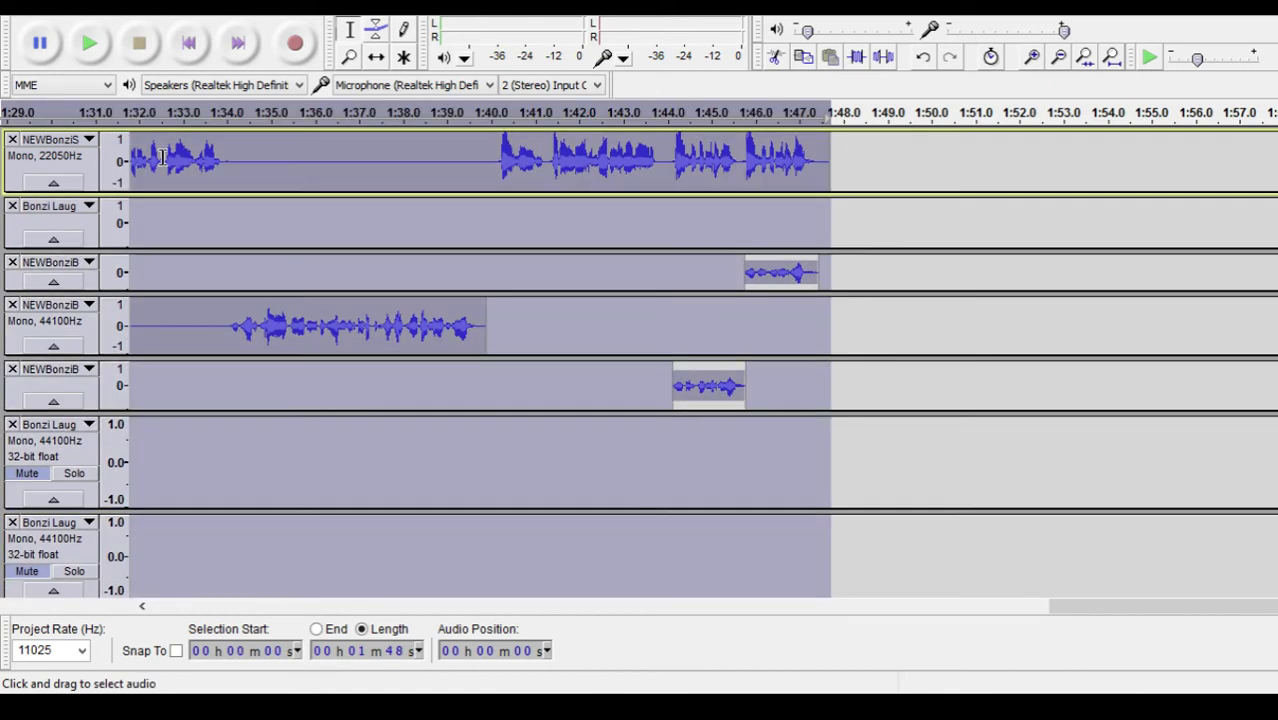
{"action": "key", "text": "Home"}
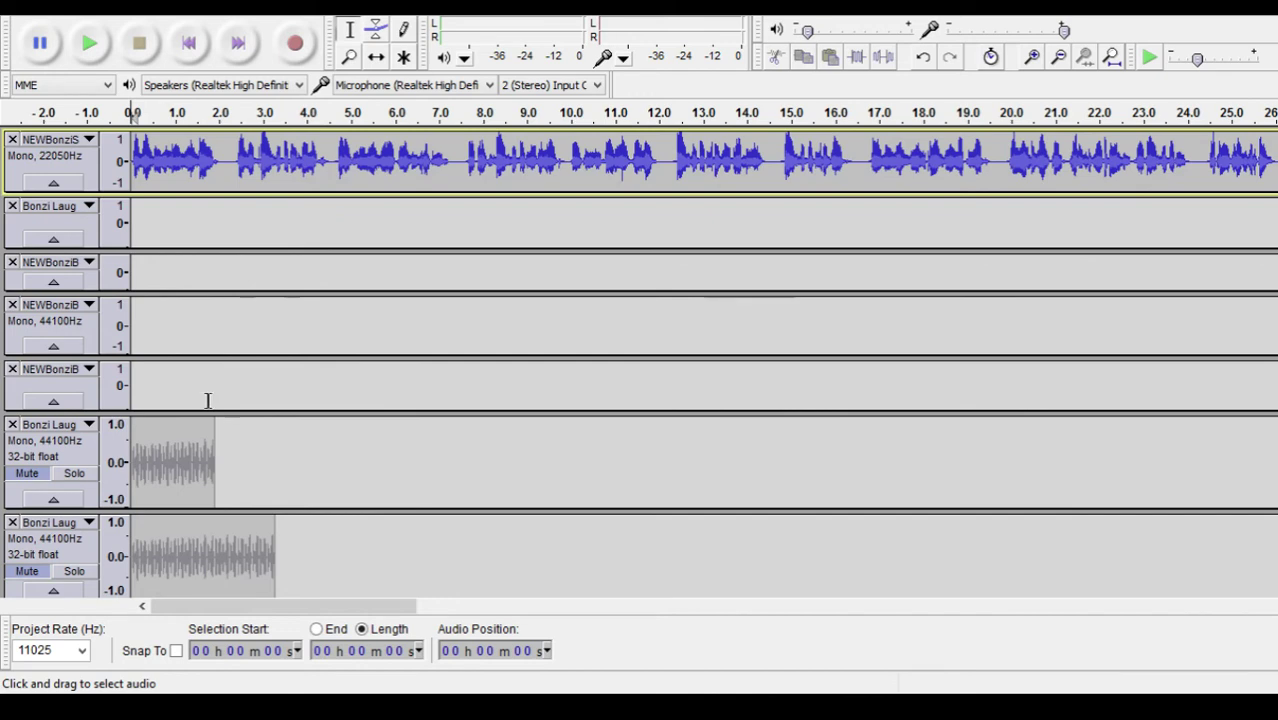
{"action": "scroll", "coordinate": [208, 401], "scroll_direction": "down", "scroll_amount": 1}
{"action": "scroll", "coordinate": [208, 401], "scroll_direction": "up", "scroll_amount": 1}
{"action": "left_click_drag", "start_coordinate": [240, 604], "coordinate": [205, 586]}
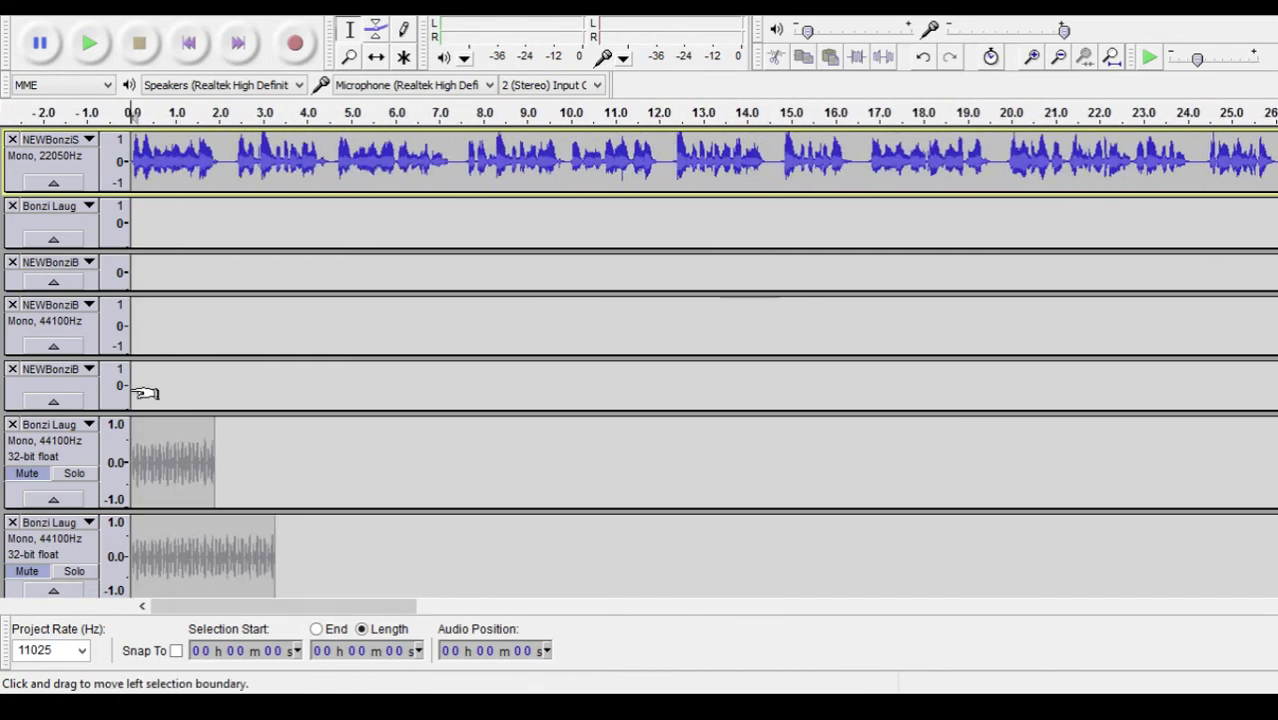
{"action": "left_click", "coordinate": [88, 57]}
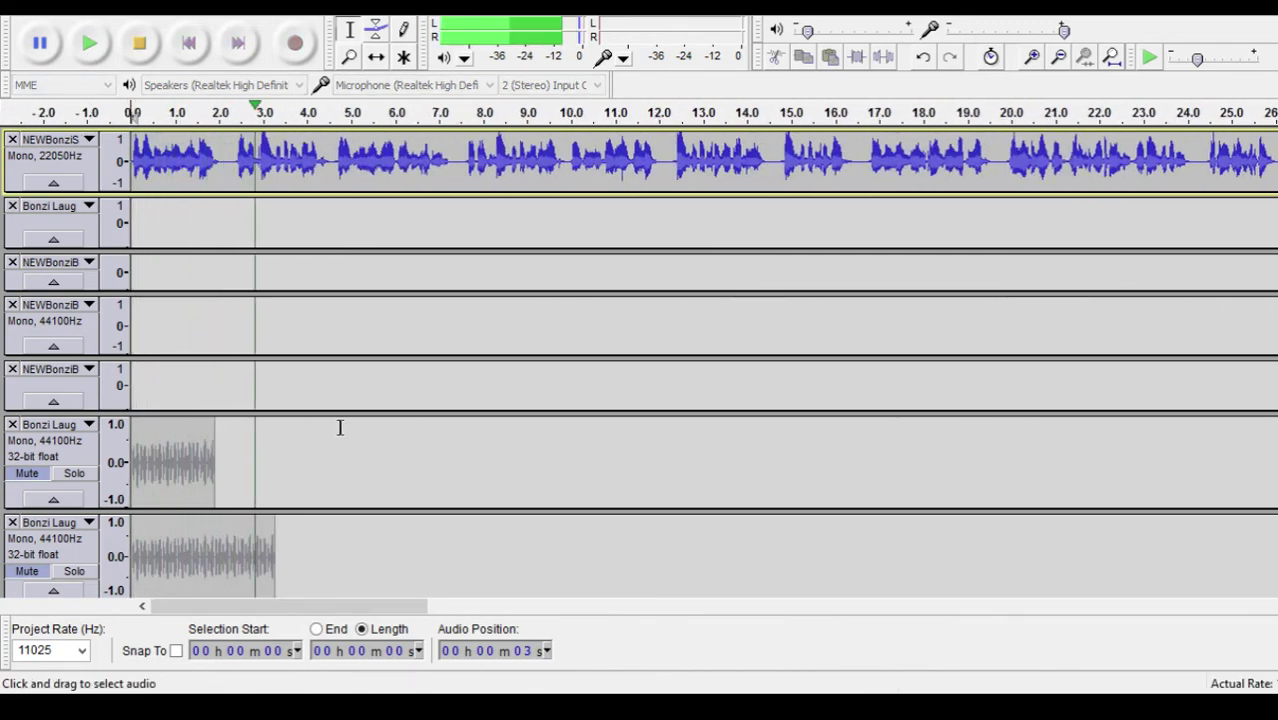
{"action": "left_click", "coordinate": [139, 43]}
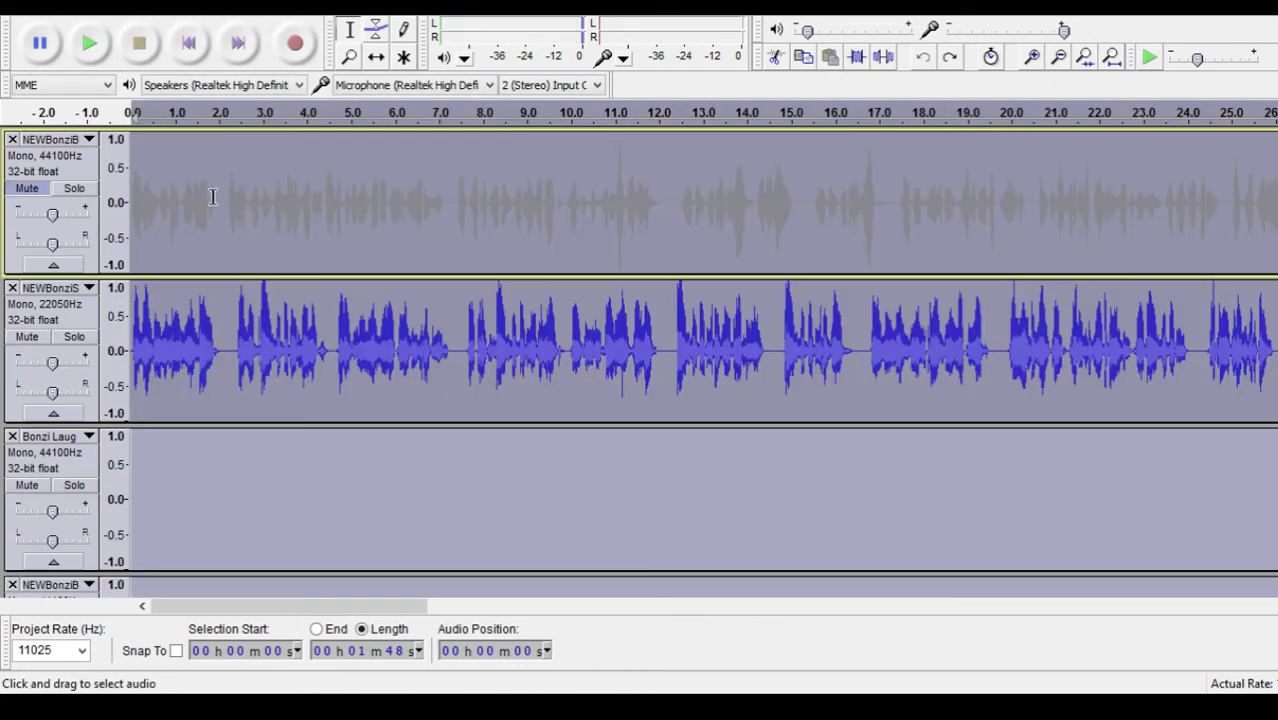
Unmute the top NEWBonziB track and briefly play the project from the beginning with both voices together
{"action": "left_click", "coordinate": [22, 190]}
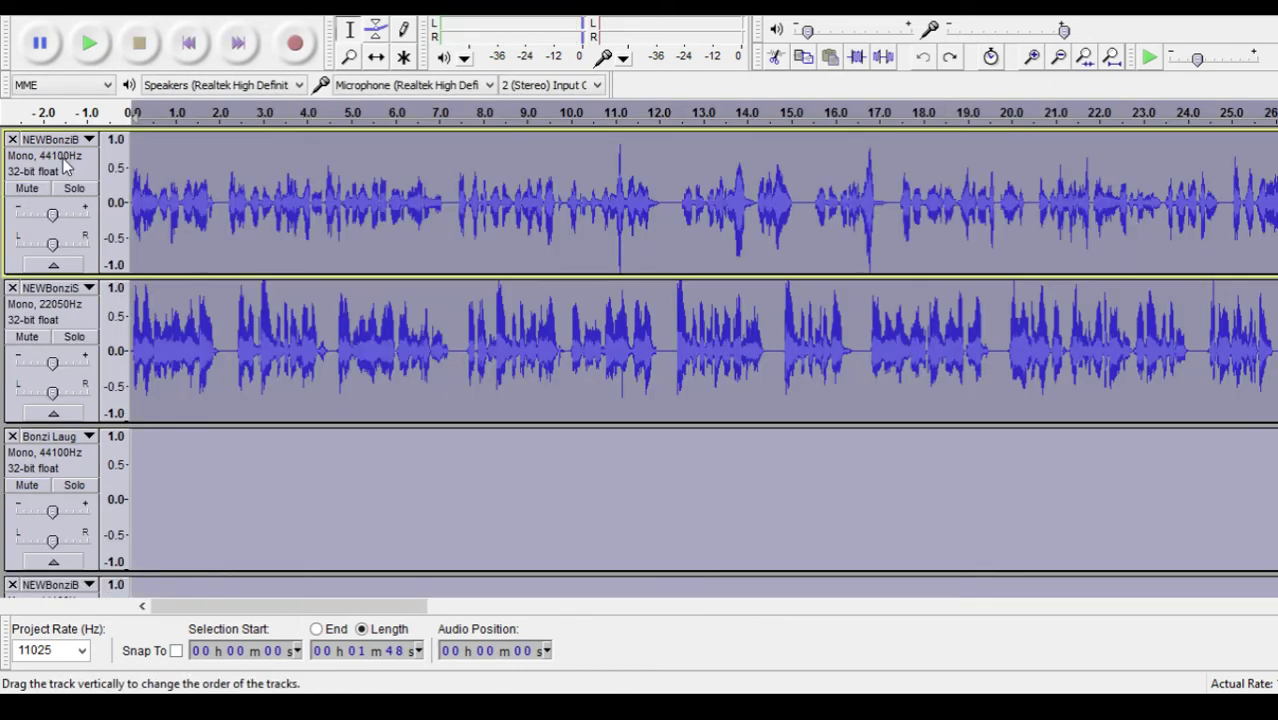
{"action": "left_click", "coordinate": [92, 46]}
{"action": "left_click", "coordinate": [139, 45]}
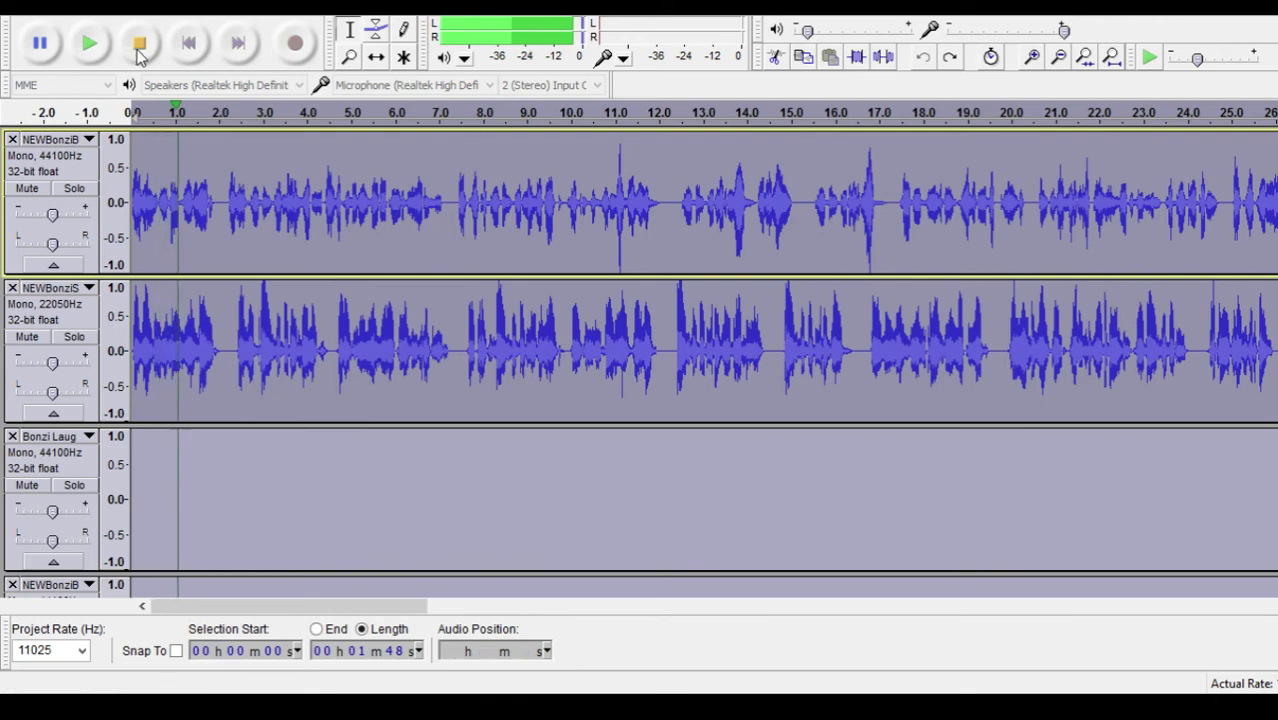
Mute the top NEWBonziB track, play the project again from the beginning, and select only the muted track
{"action": "left_click", "coordinate": [26, 189]}
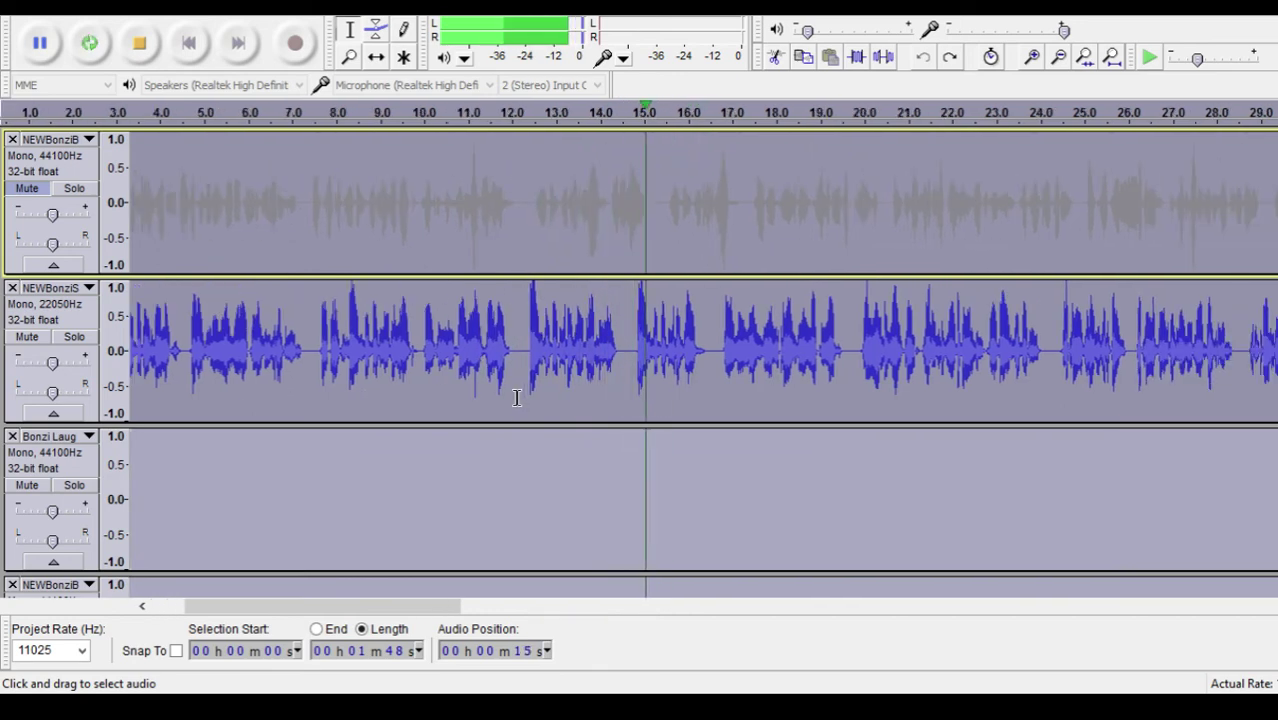
{"action": "scroll", "coordinate": [517, 398], "scroll_direction": "down", "scroll_amount": 1}
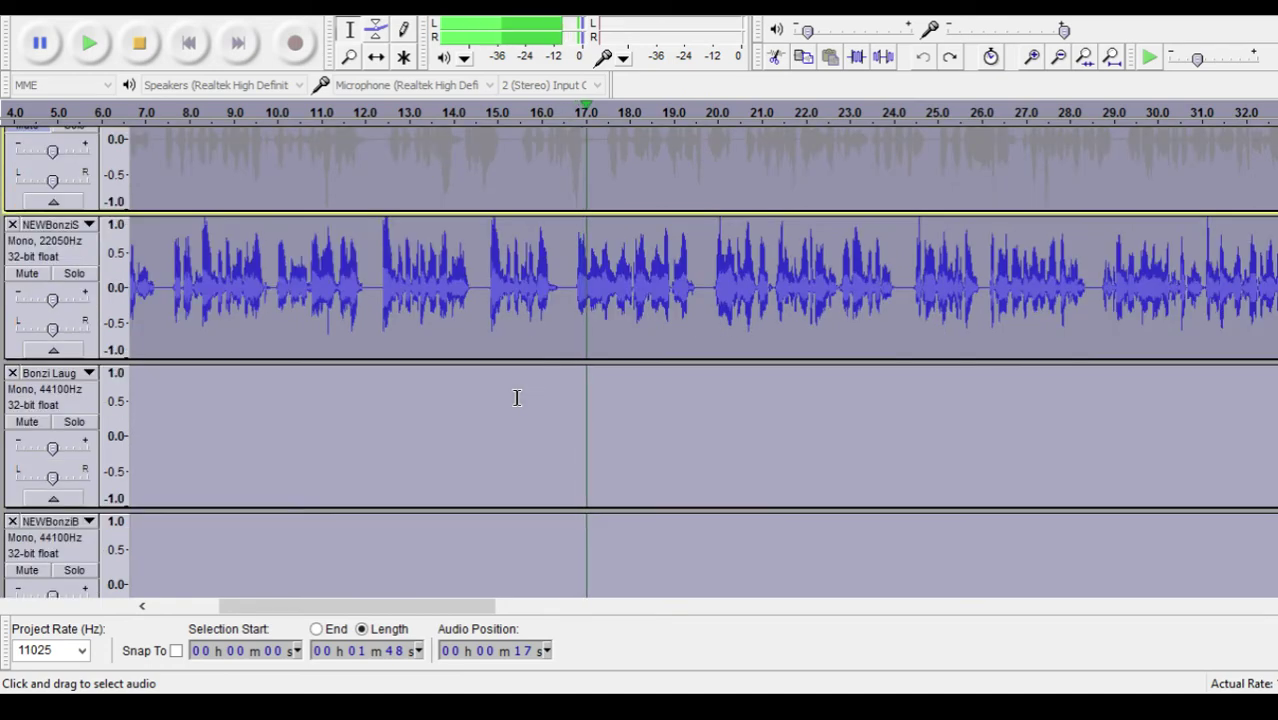
{"action": "scroll", "coordinate": [517, 398], "scroll_direction": "down", "scroll_amount": 2}
{"action": "scroll", "coordinate": [517, 398], "scroll_direction": "up", "scroll_amount": 3}
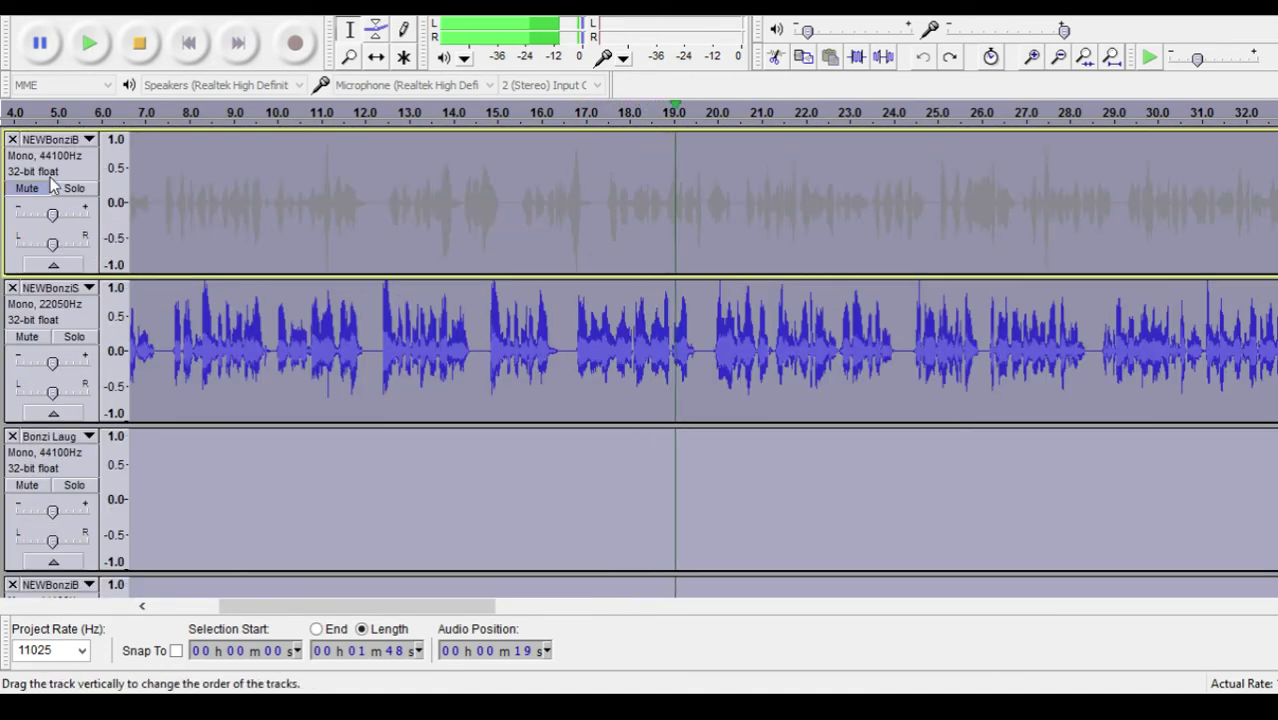
{"action": "left_click", "coordinate": [51, 180]}
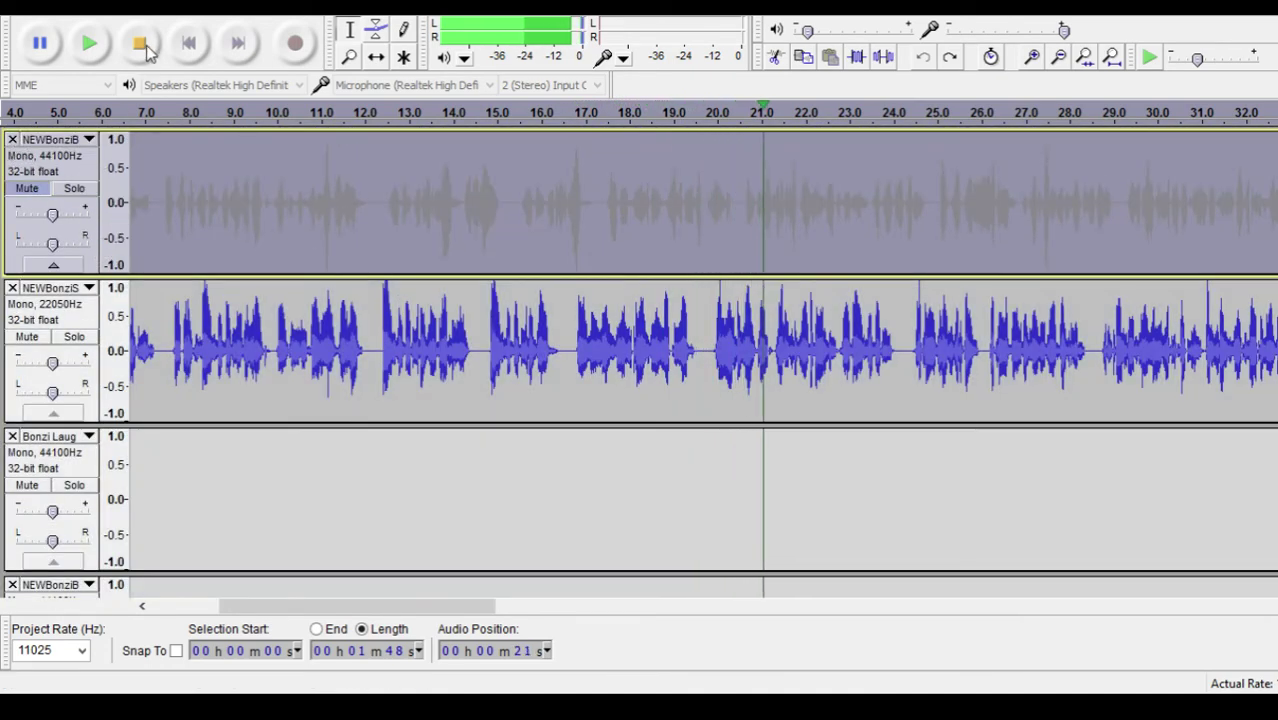
Follow the playback to the end of the project, examining the laugh and extra voice clips on the lower tracks
{"action": "scroll", "coordinate": [855, 464], "scroll_direction": "down", "scroll_amount": 1}
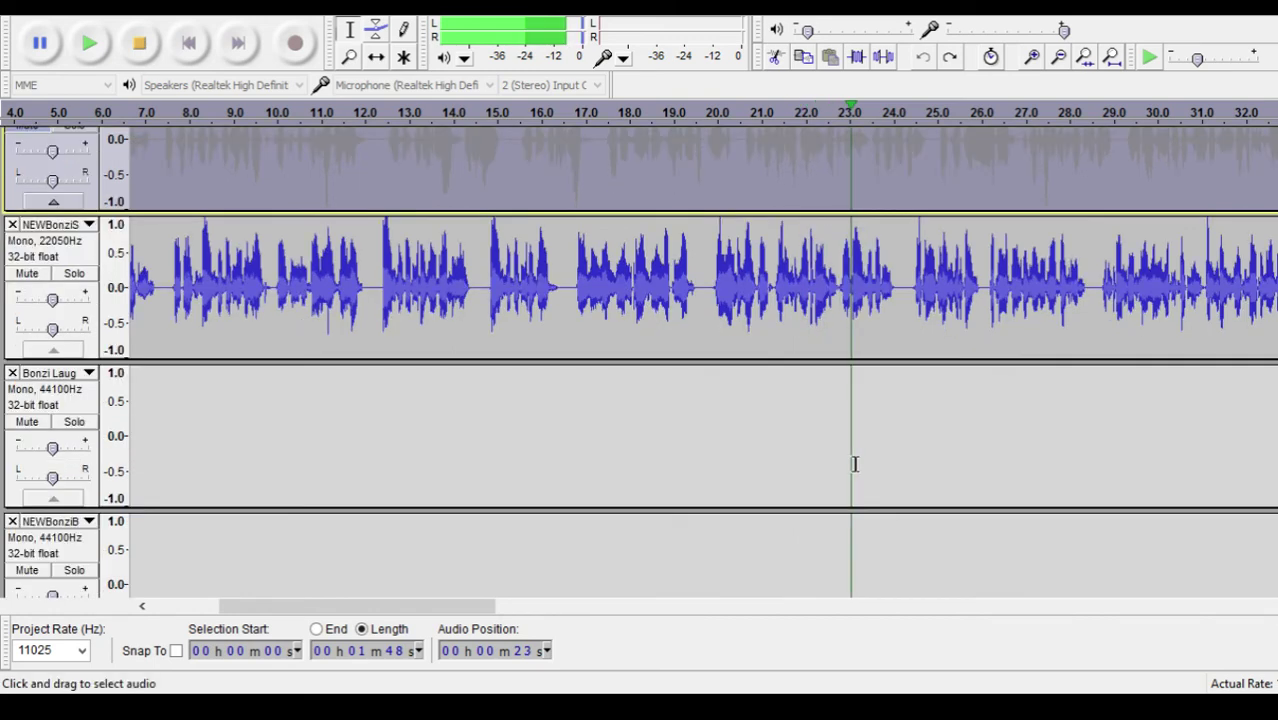
{"action": "scroll", "coordinate": [855, 464], "scroll_direction": "down", "scroll_amount": 2}
{"action": "left_click_drag", "start_coordinate": [465, 608], "coordinate": [586, 638]}
{"action": "scroll", "coordinate": [640, 360], "scroll_direction": "down", "scroll_amount": 1}
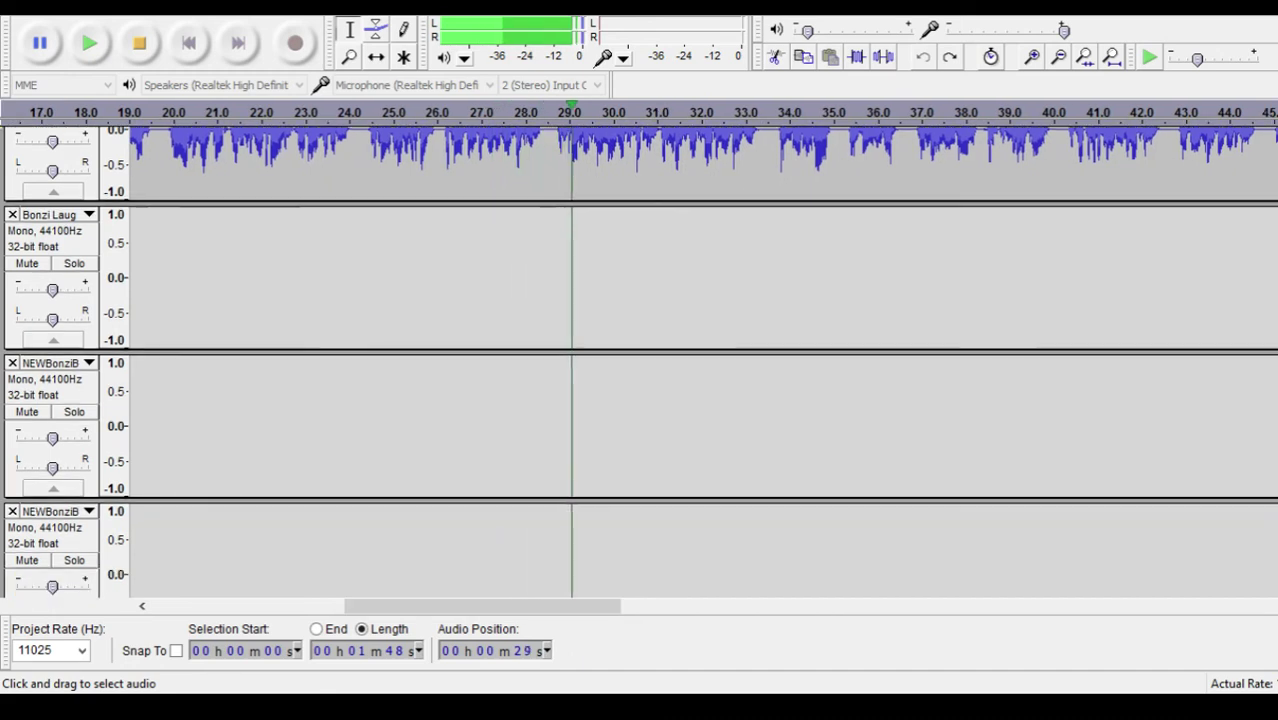
{"action": "scroll", "coordinate": [640, 400], "scroll_direction": "up", "scroll_amount": 1}
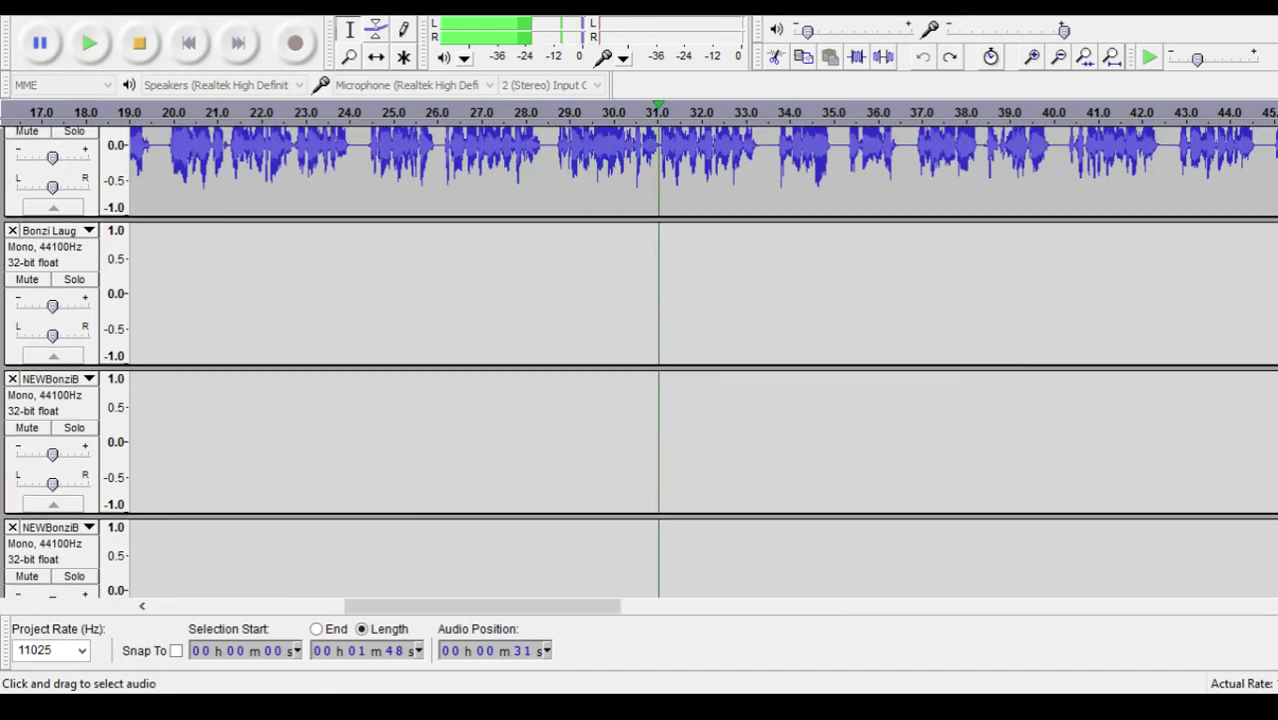
{"action": "left_click_drag", "start_coordinate": [508, 608], "coordinate": [1212, 602]}
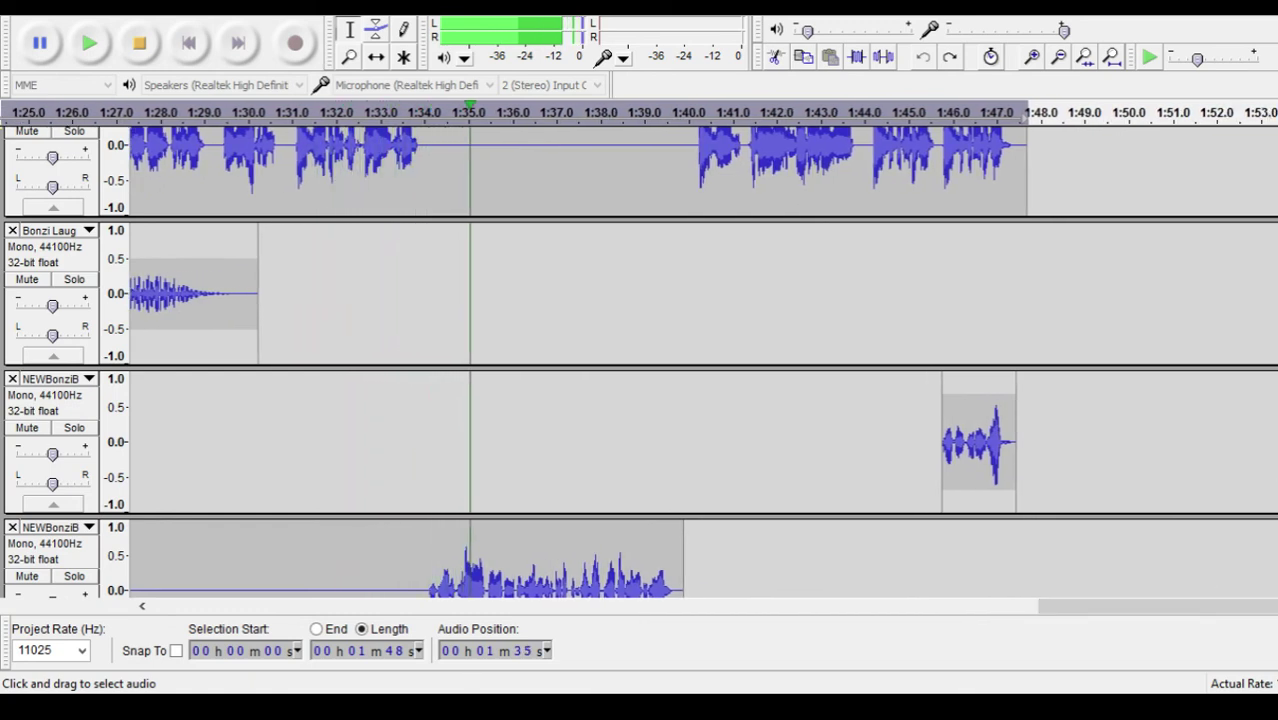
{"action": "scroll", "coordinate": [639, 362], "scroll_direction": "down", "scroll_amount": 5}
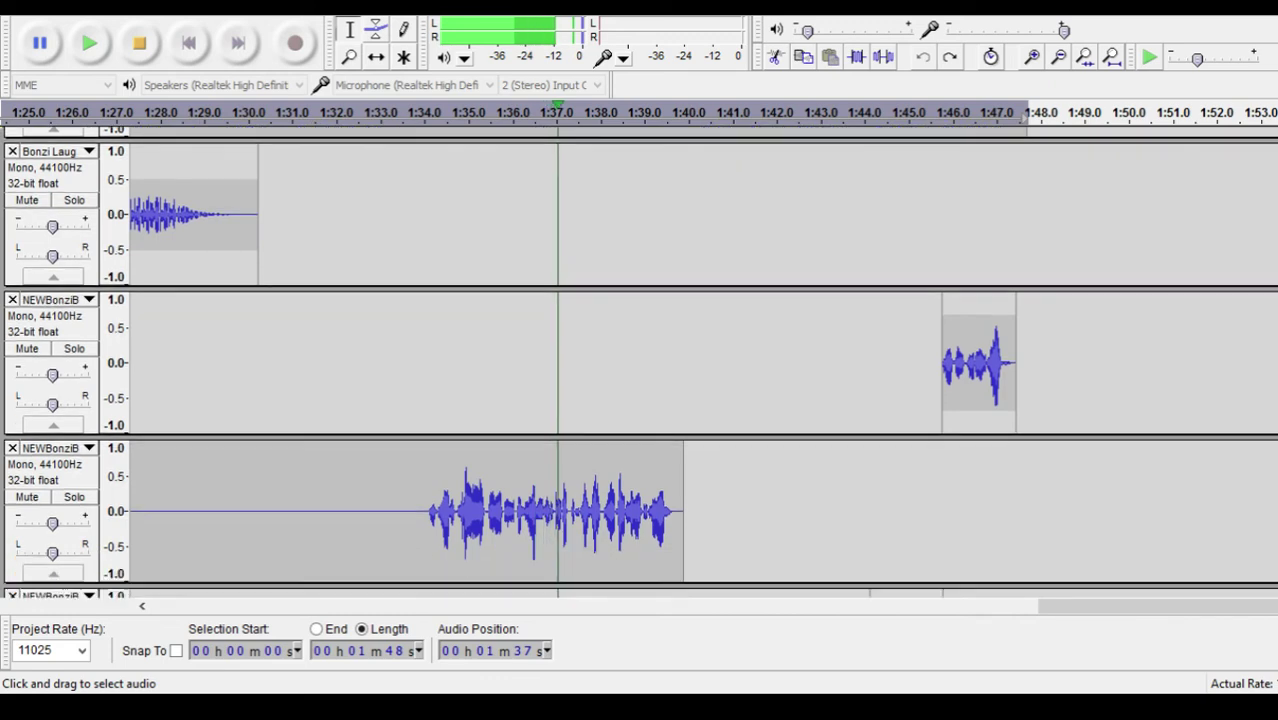
{"action": "scroll", "coordinate": [639, 362], "scroll_direction": "down", "scroll_amount": 1}
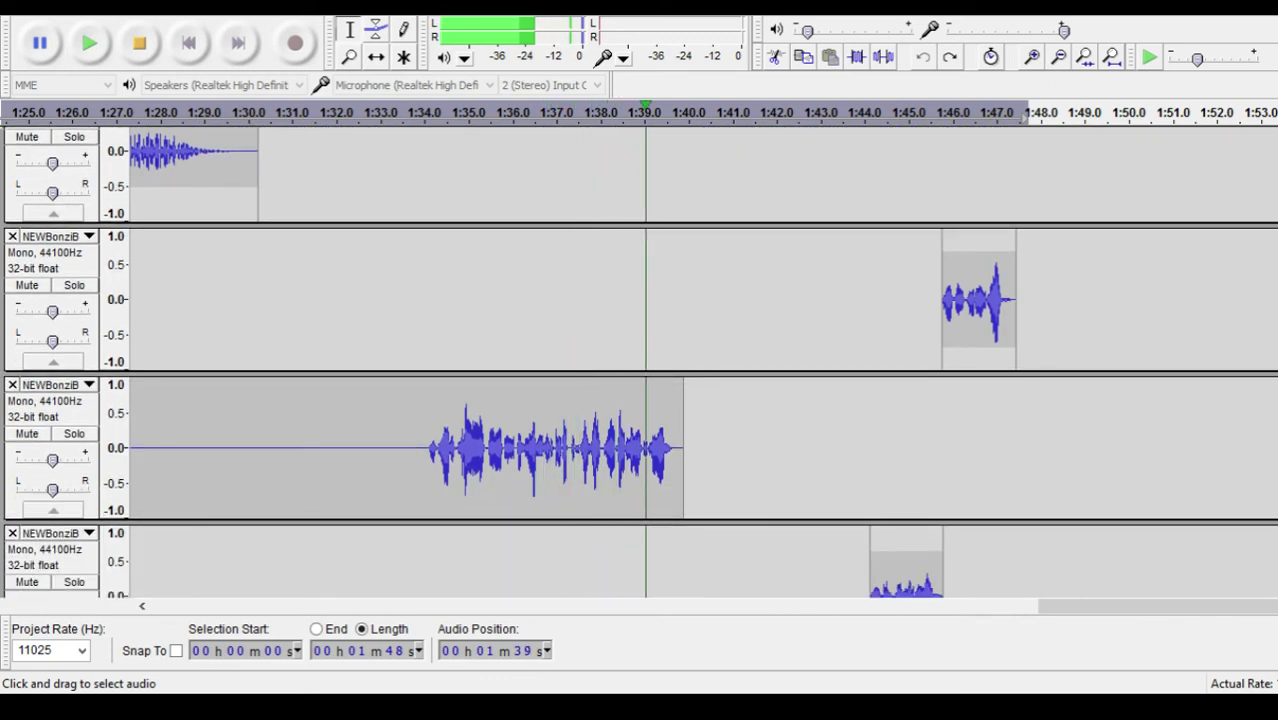
{"action": "scroll", "coordinate": [639, 362], "scroll_direction": "up", "scroll_amount": 6}
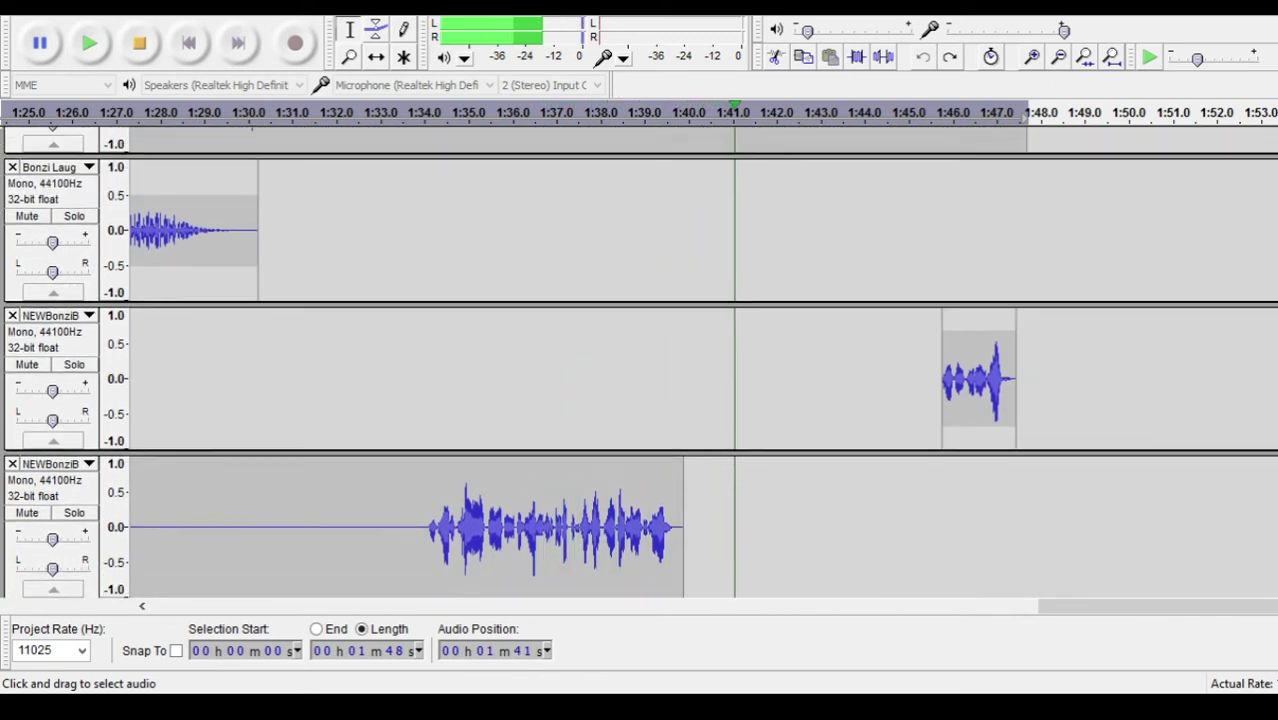
{"action": "scroll", "coordinate": [639, 362], "scroll_direction": "down", "scroll_amount": 2}
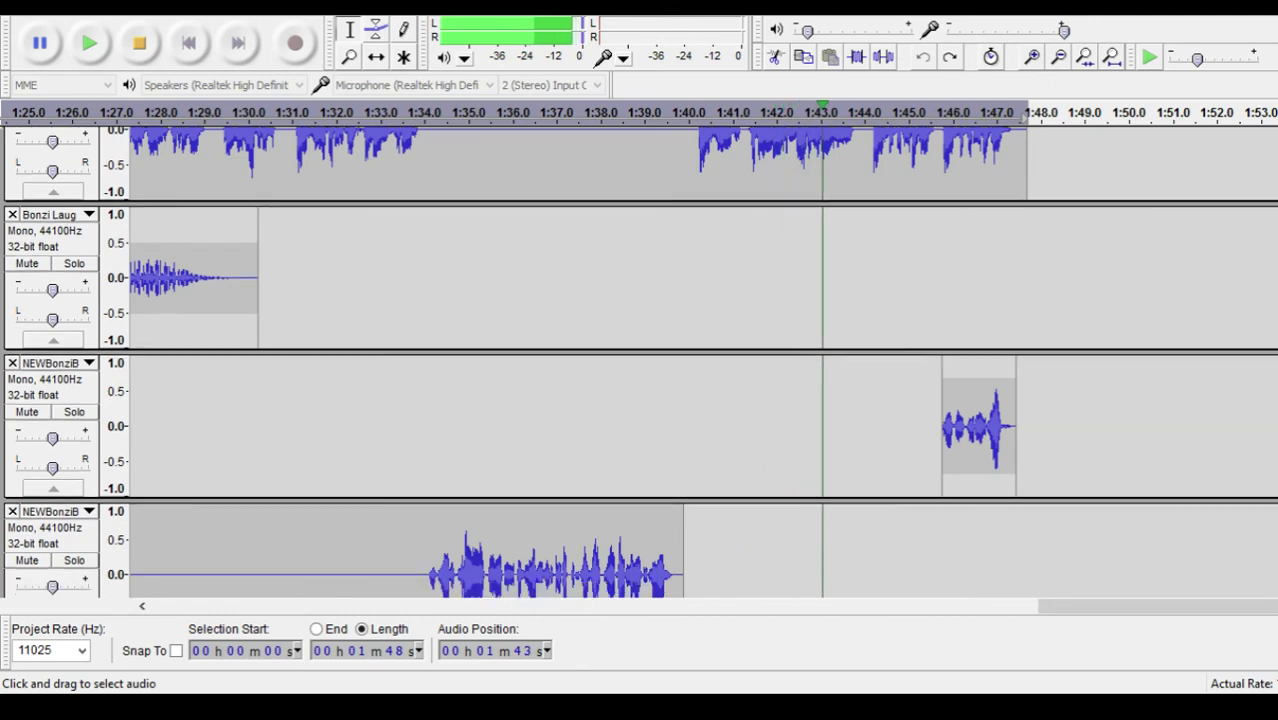
{"action": "scroll", "coordinate": [639, 362], "scroll_direction": "down", "scroll_amount": 8}
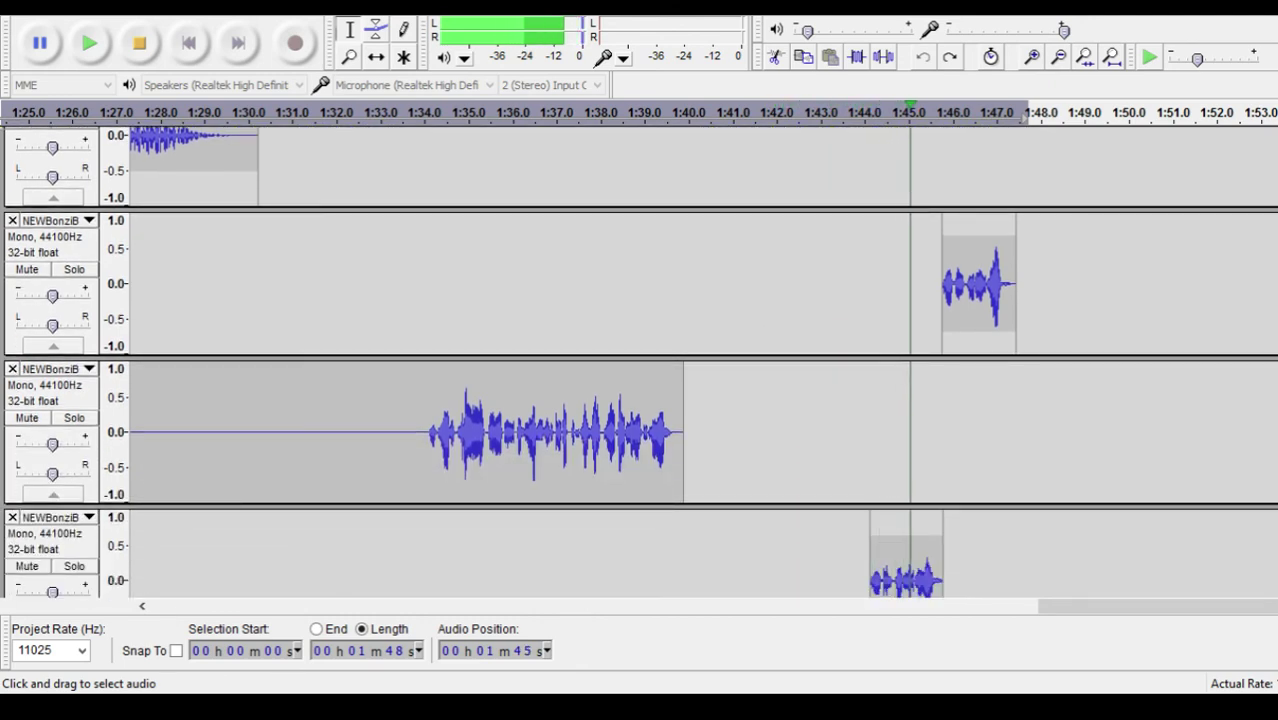
{"action": "scroll", "coordinate": [639, 362], "scroll_direction": "up", "scroll_amount": 1}
{"action": "scroll", "coordinate": [639, 362], "scroll_direction": "up", "scroll_amount": 5}
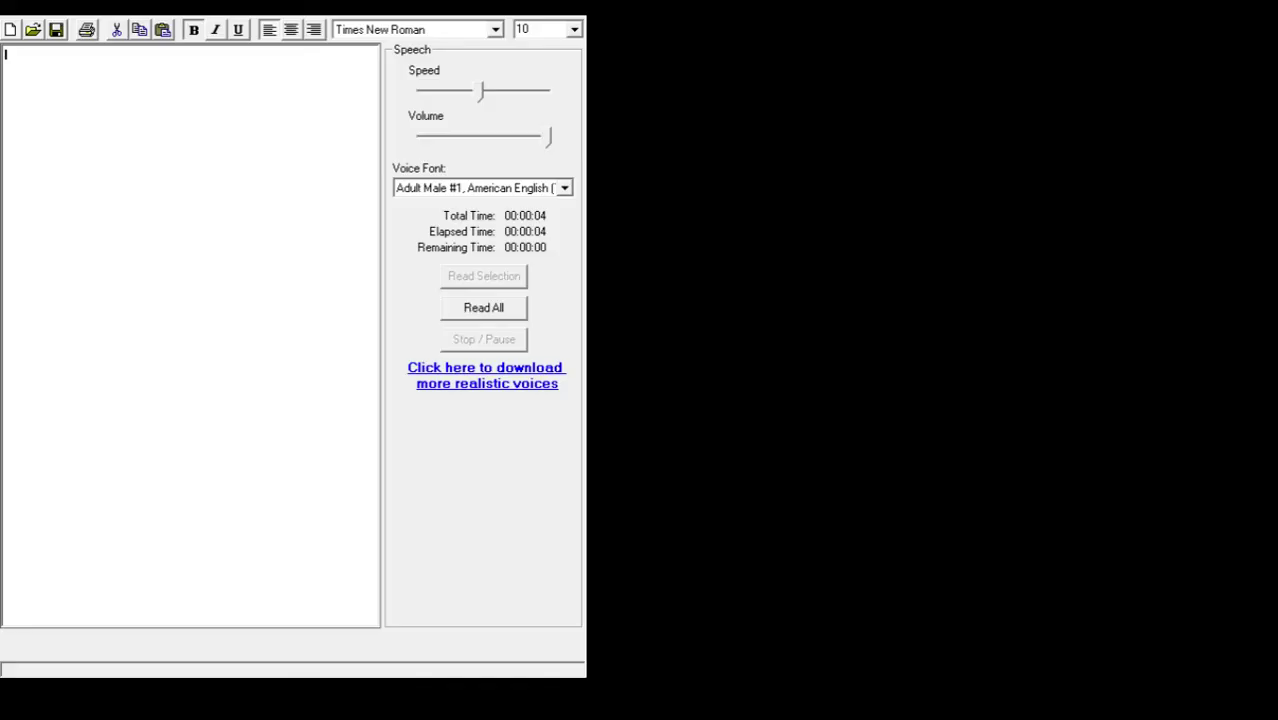
In the text-to-speech reader, enter "That was more beautiful than it was the first time..." and have the whole text read aloud
{"action": "key", "text": "Return"}
{"action": "key", "text": "ctrl+a"}
{"action": "type", "text": "That was more beau"}
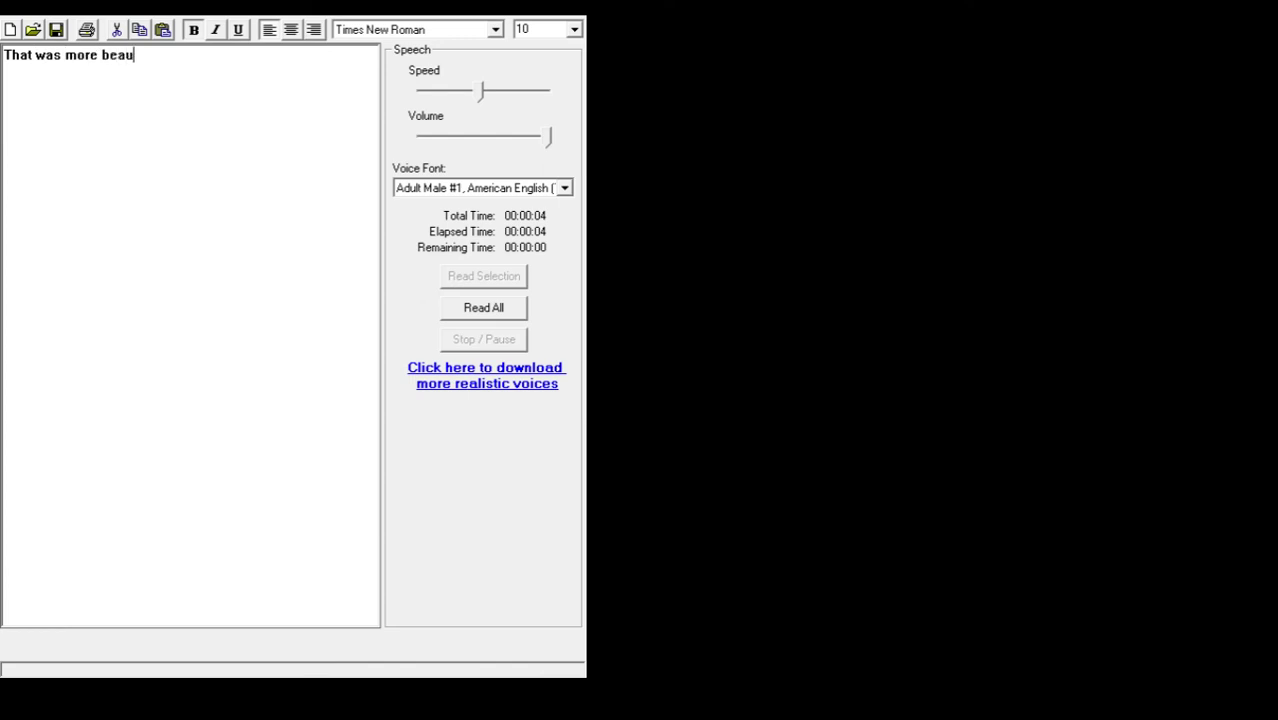
{"action": "type", "text": "tiful that"}
{"action": "key", "text": "BackSpace"}
{"action": "key", "text": "BackSpace"}
{"action": "type", "text": "an it was the "}
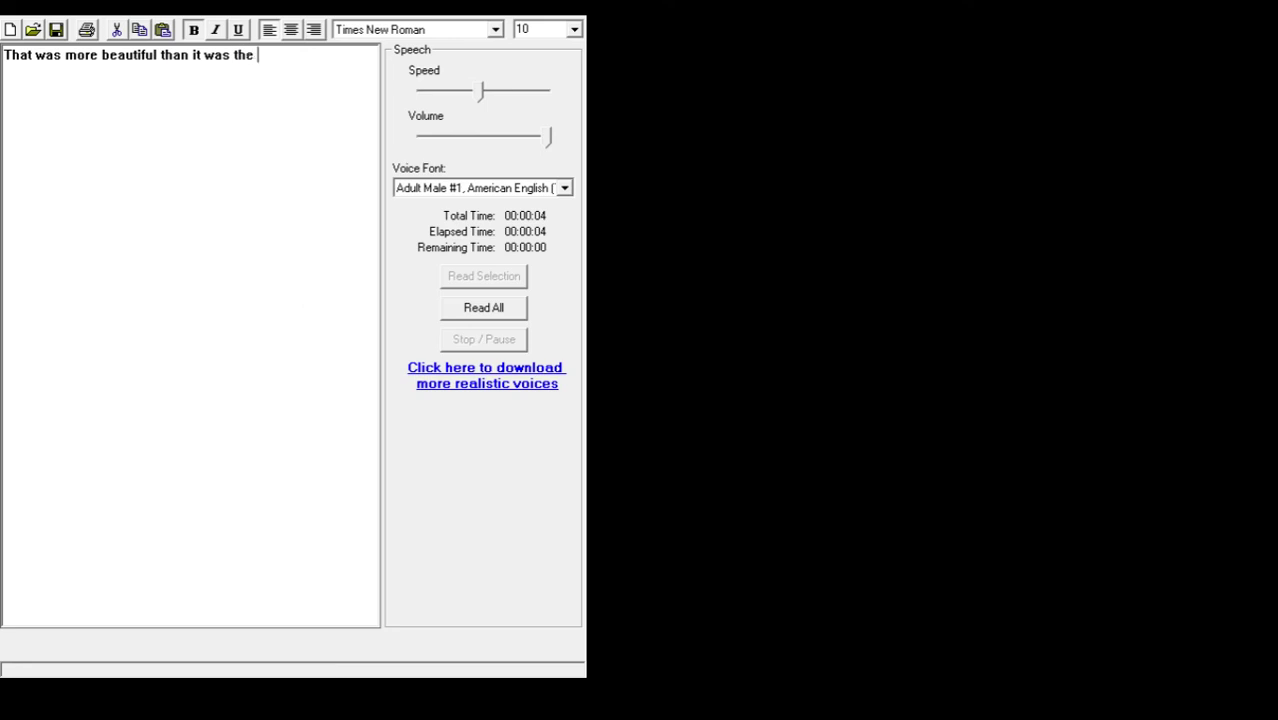
{"action": "type", "text": "first time..."}
{"action": "left_click", "coordinate": [503, 318]}
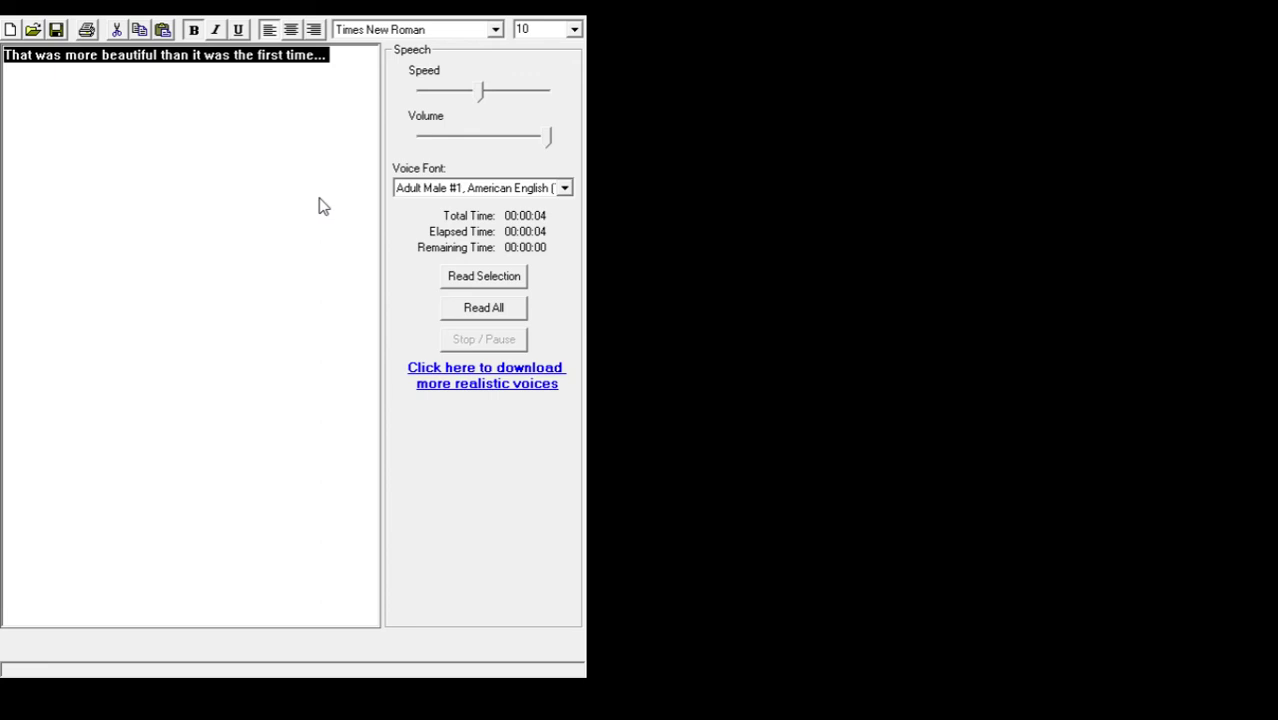
Replace the text with "Which makes me think of the success that Sam and I have found since we shared our story with the world..." and speak it
{"action": "type", "text": "It"}
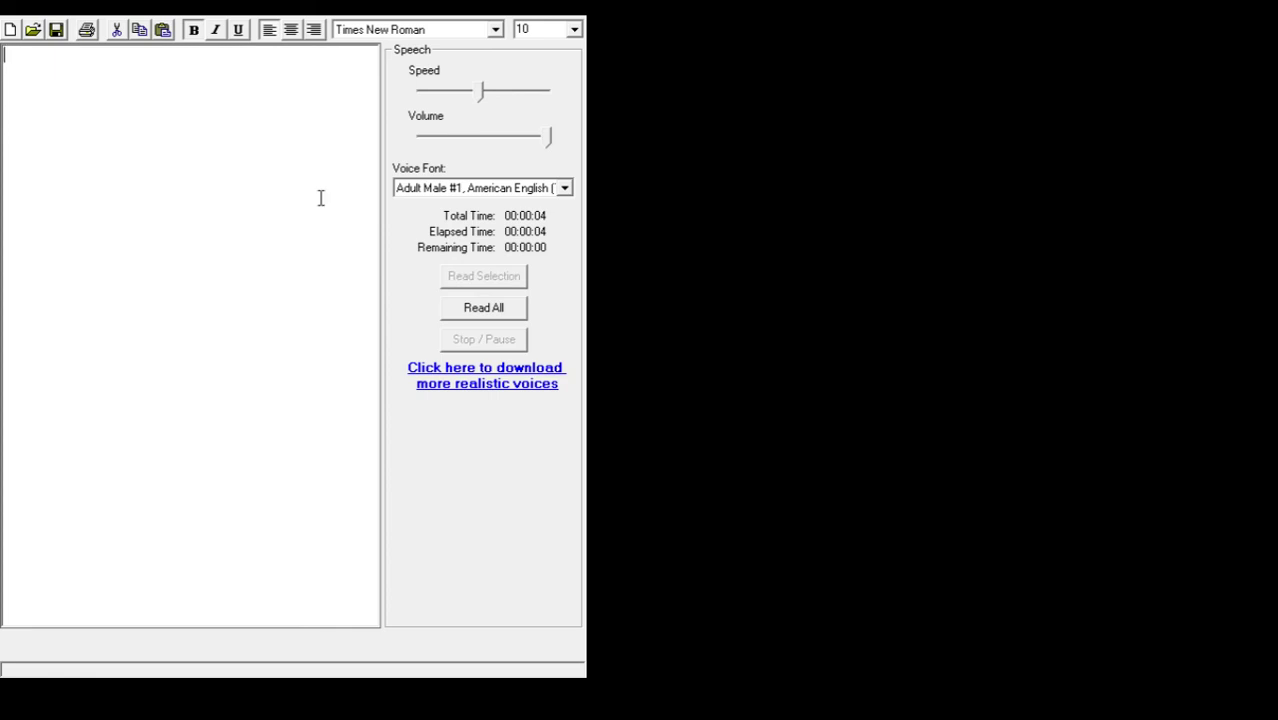
{"action": "type", "text": "Which make"}
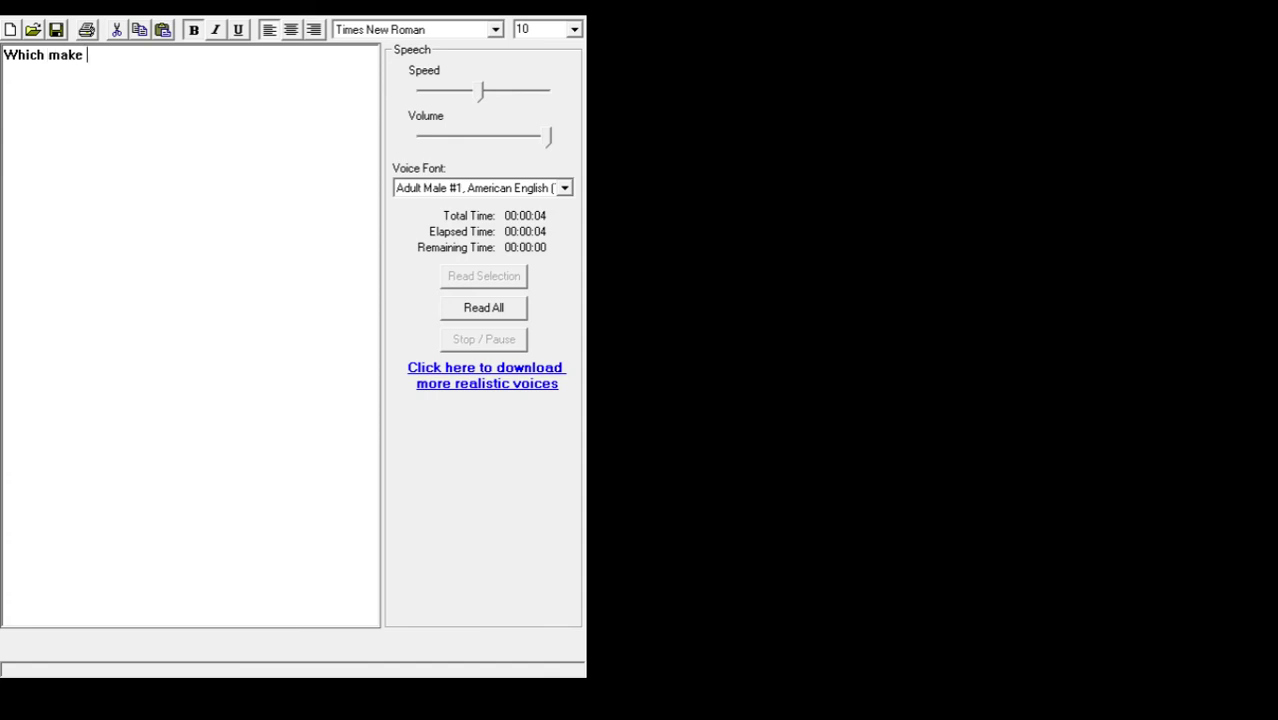
{"action": "type", "text": "s me think of the success t"}
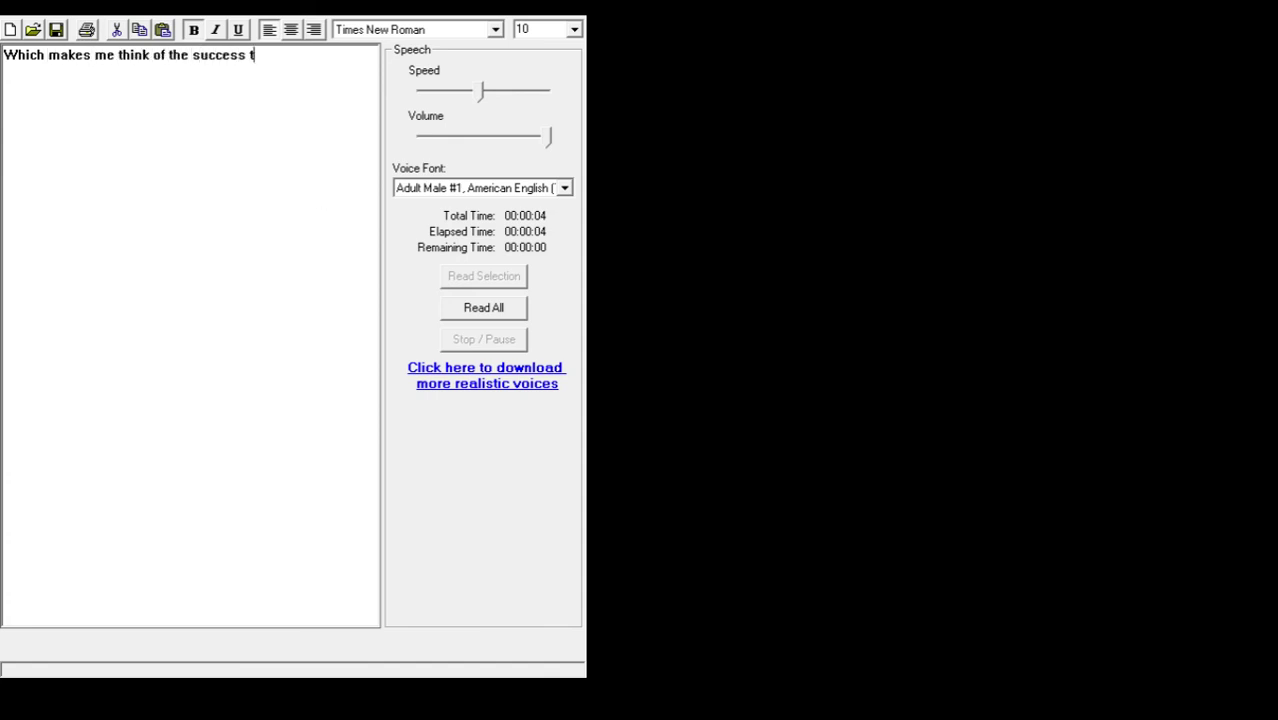
{"action": "type", "text": "hat Sam and I have"}
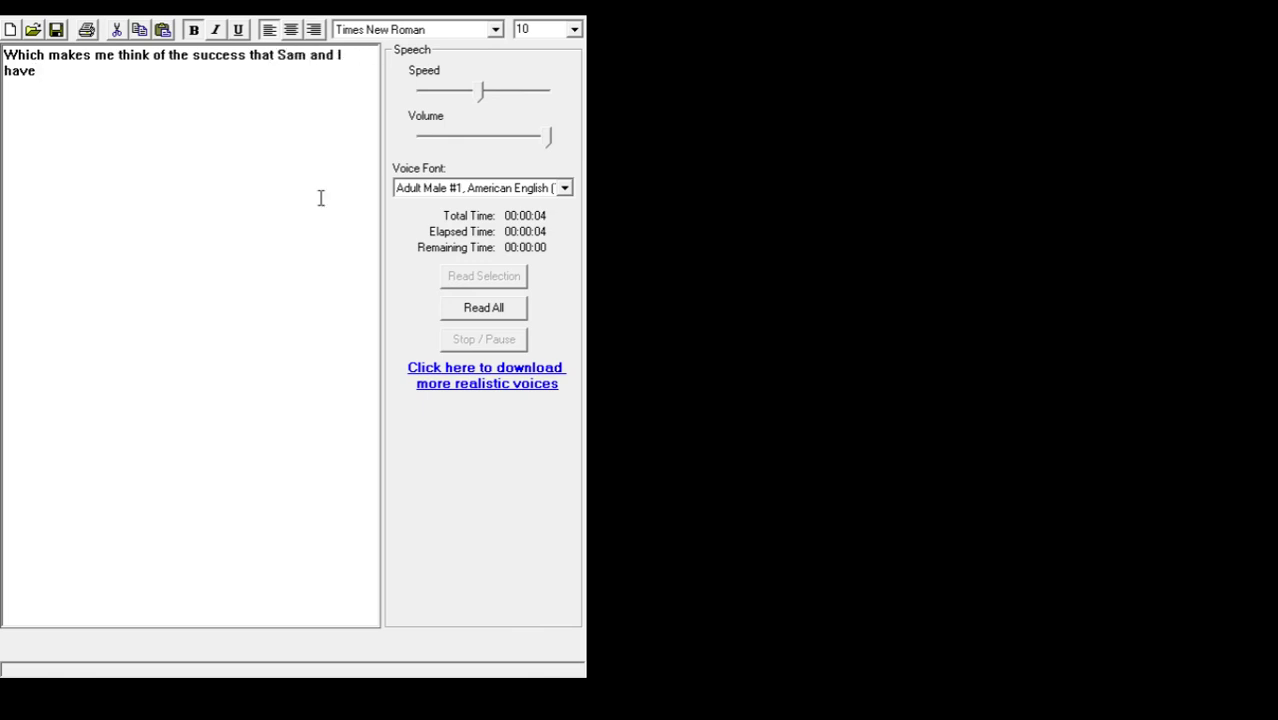
{"action": "type", "text": " found since we shared"}
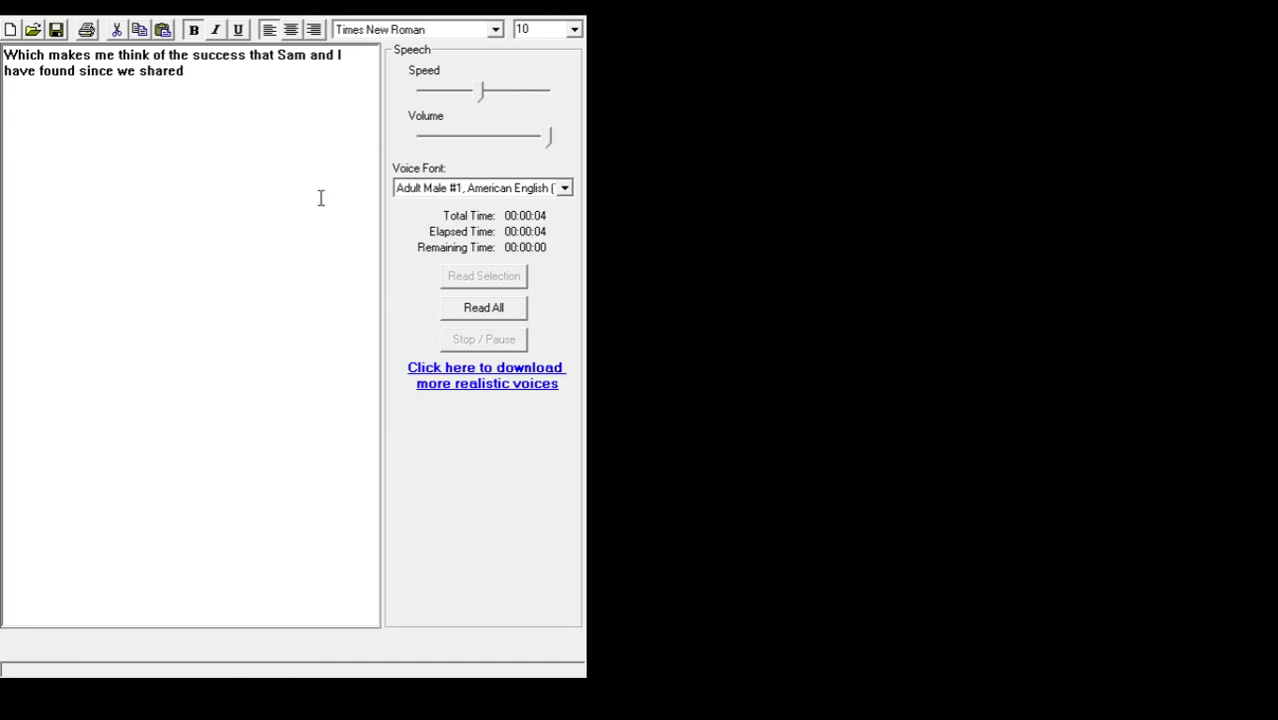
{"action": "type", "text": " our story with the world..."}
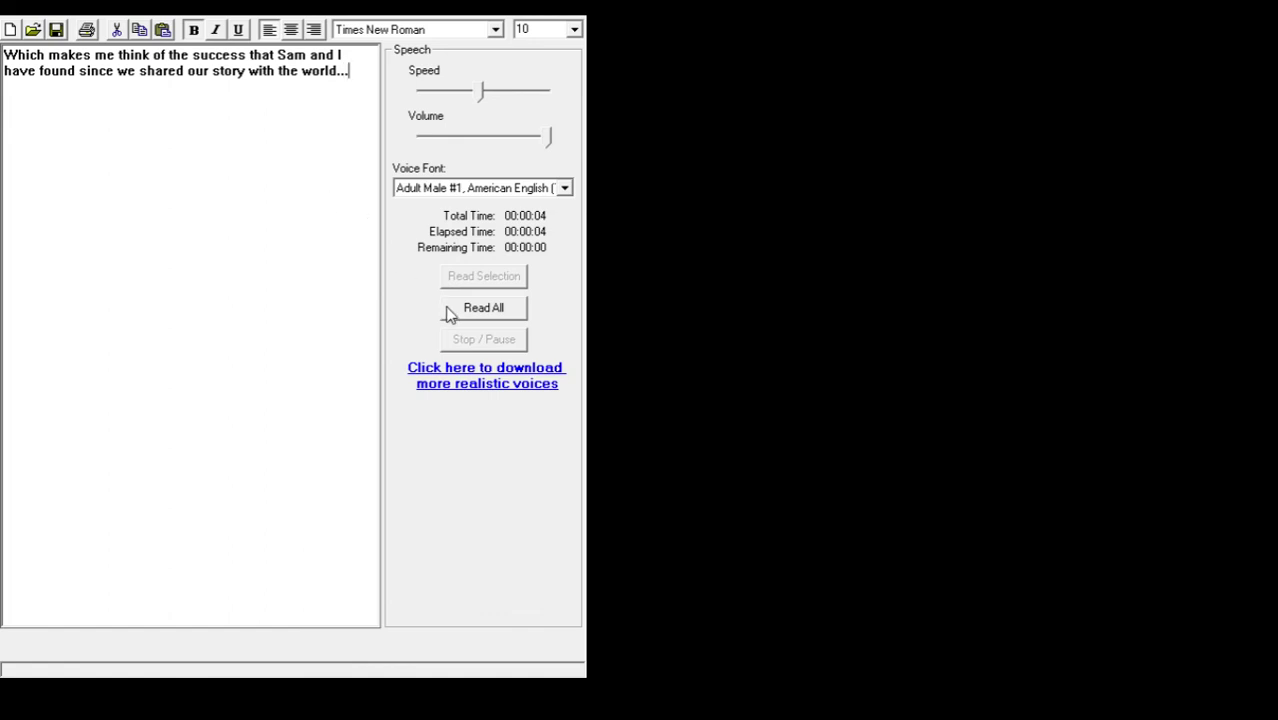
{"action": "left_click", "coordinate": [448, 314]}
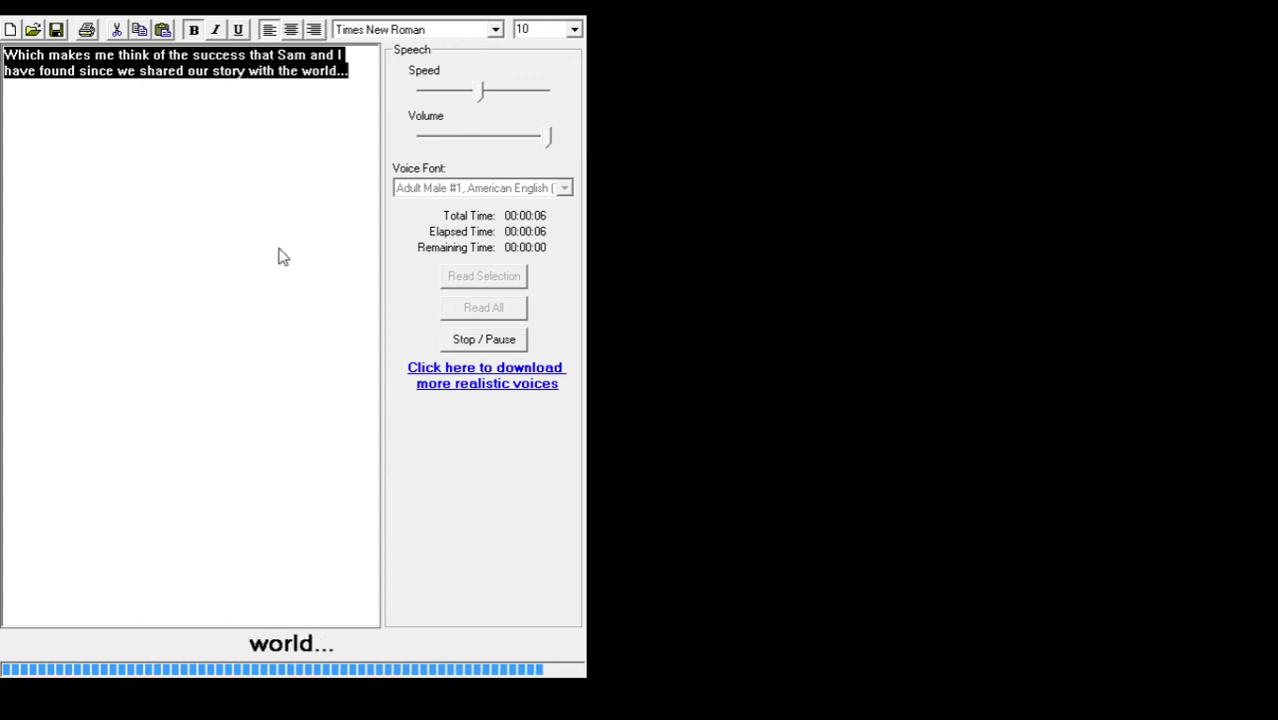
Replace the spoken line with the sentence "And, from that success, it makes me think of a poem."
{"action": "type", "text": "A"}
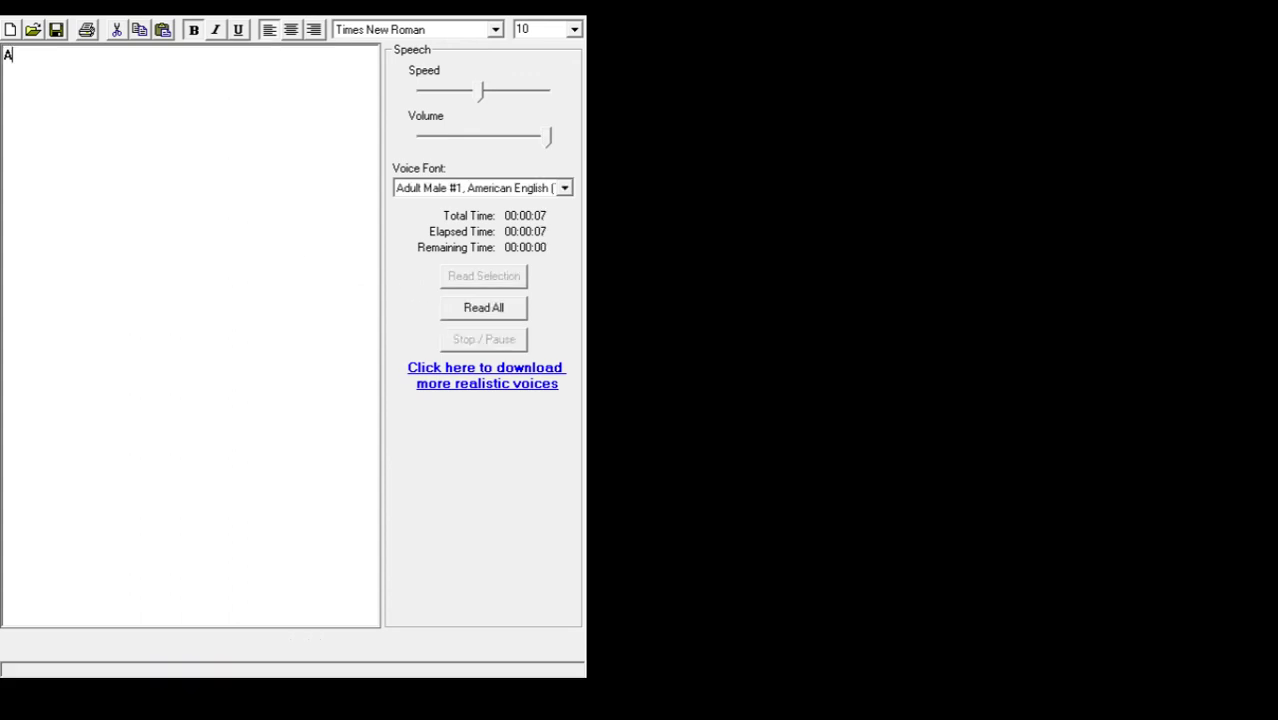
{"action": "type", "text": "nd, from that success, "}
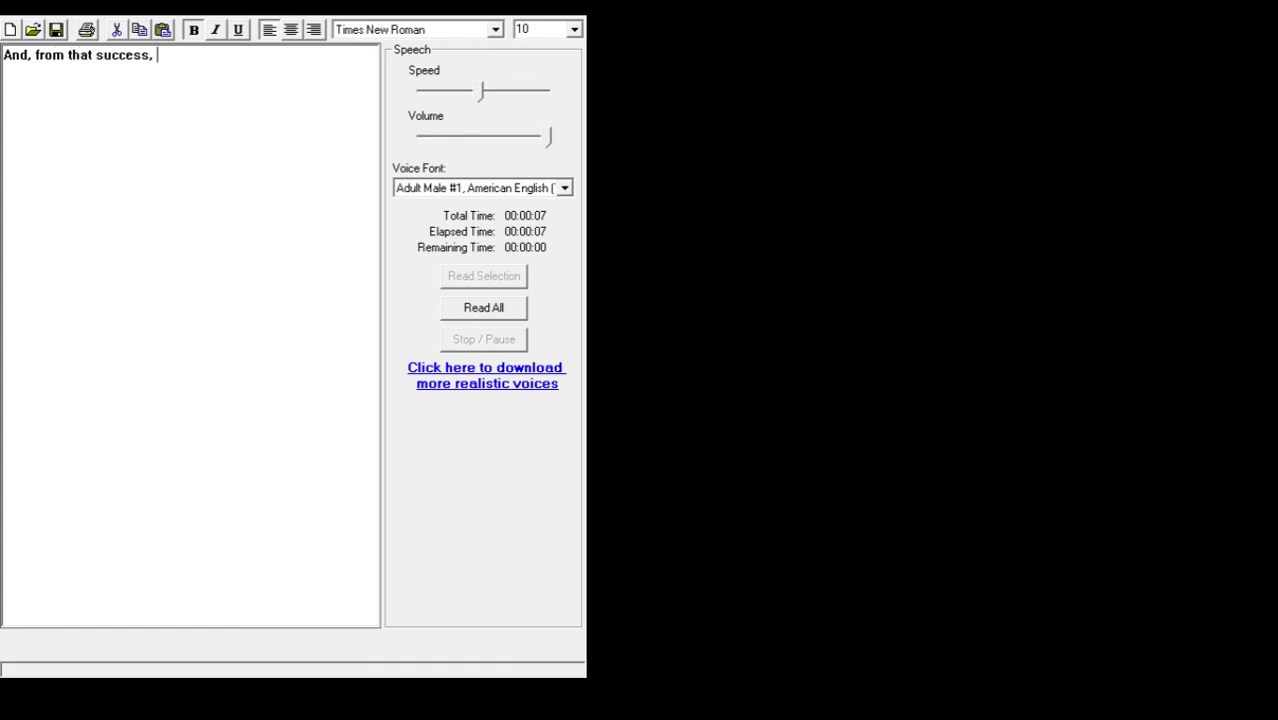
{"action": "type", "text": "it makes me think "}
{"action": "type", "text": "of a powerfu"}
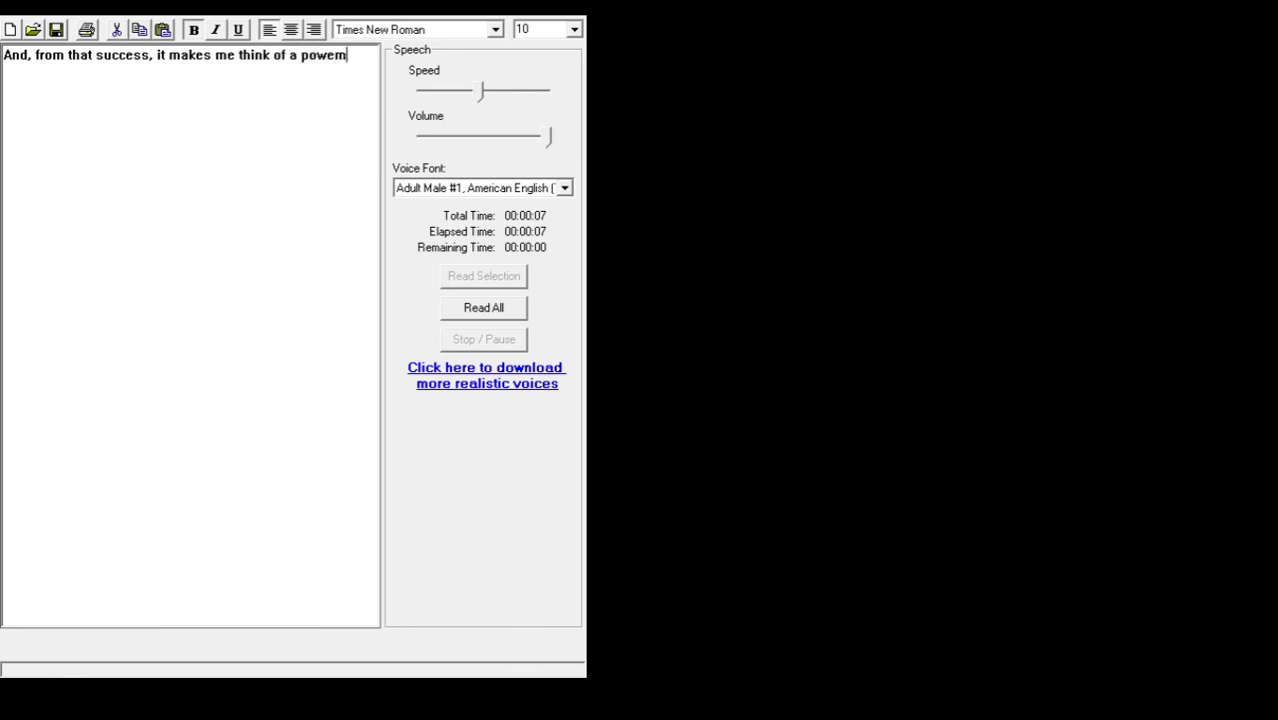
{"action": "key", "text": "BackSpace"}
{"action": "key", "text": "BackSpace"}
{"action": "key", "text": "BackSpace"}
{"action": "key", "text": "BackSpace"}
{"action": "key", "text": "BackSpace"}
{"action": "type", "text": "em. perhaps"}
Add the sentence "Perhaps I will be able to share this beautiful poem with you fine followers of Bonzi, soon." and read the text aloud
{"action": "key", "text": "BackSpace"}
{"action": "key", "text": "BackSpace"}
{"action": "key", "text": "BackSpace"}
{"action": "key", "text": "BackSpace"}
{"action": "key", "text": "BackSpace"}
{"action": "key", "text": "BackSpace"}
{"action": "key", "text": "BackSpace"}
{"action": "type", "text": "Perhaps I w"}
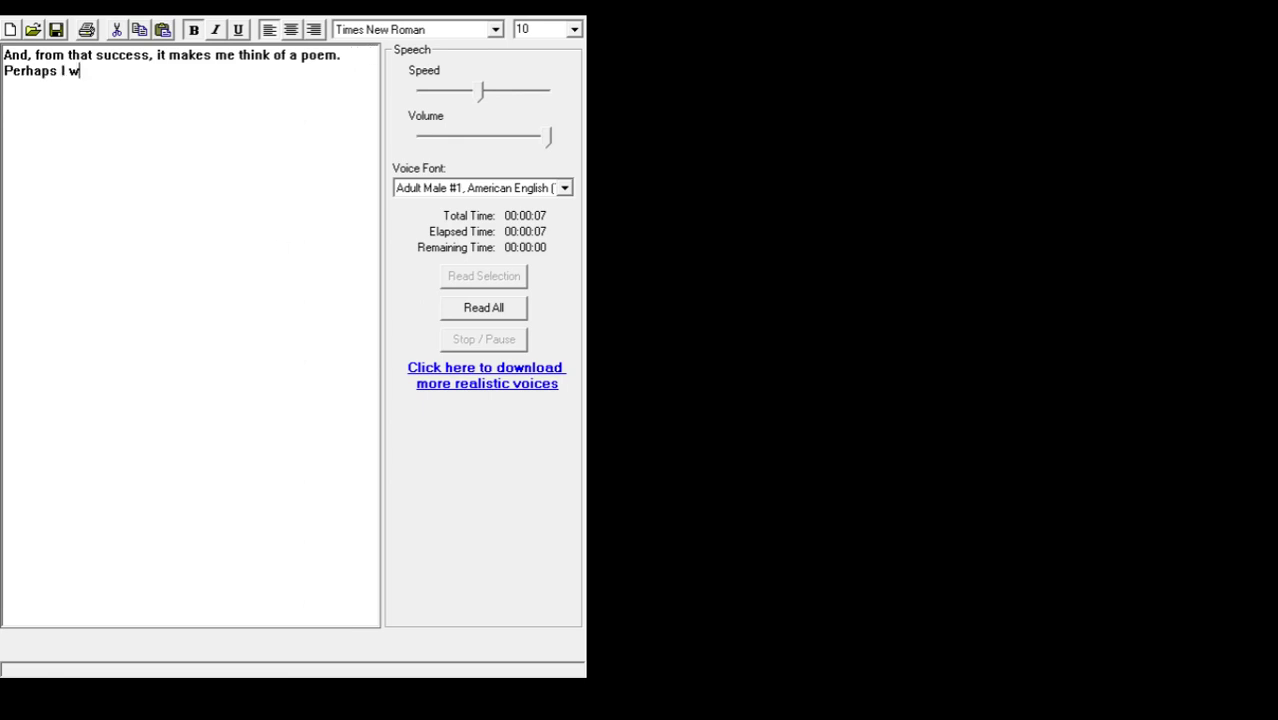
{"action": "type", "text": "ill be able to share this "}
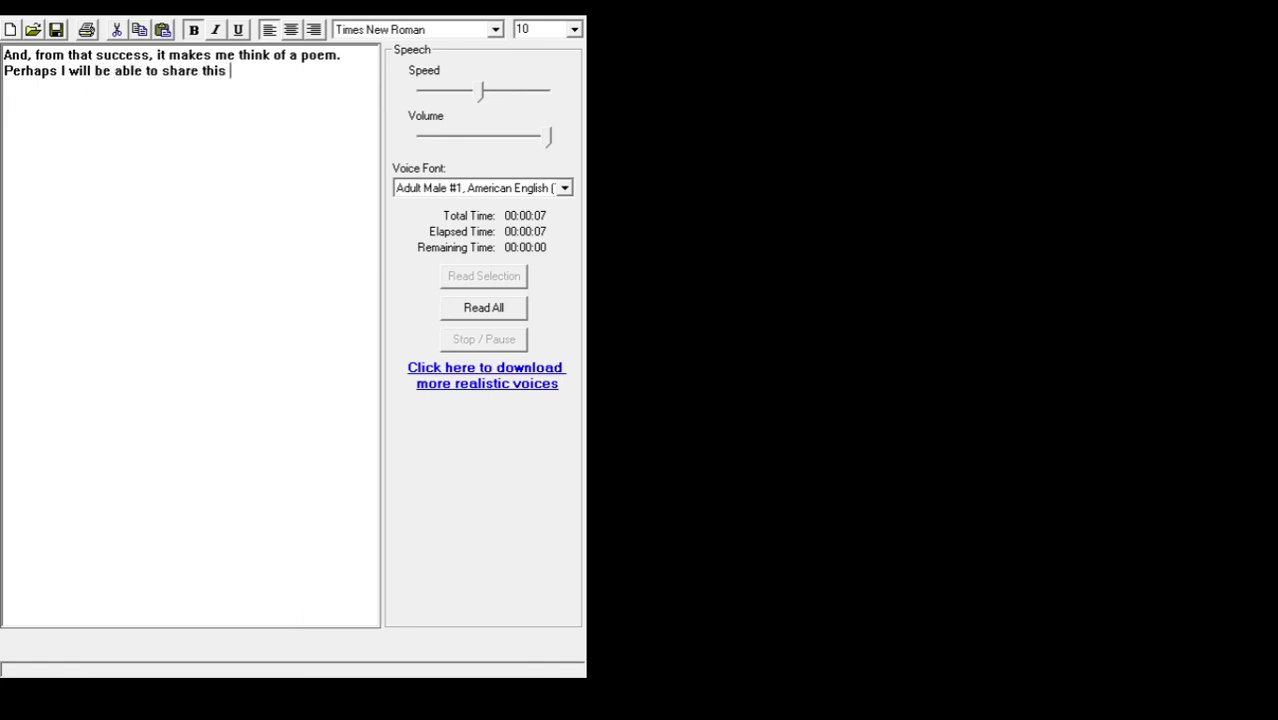
{"action": "type", "text": "beautiful poem with you "}
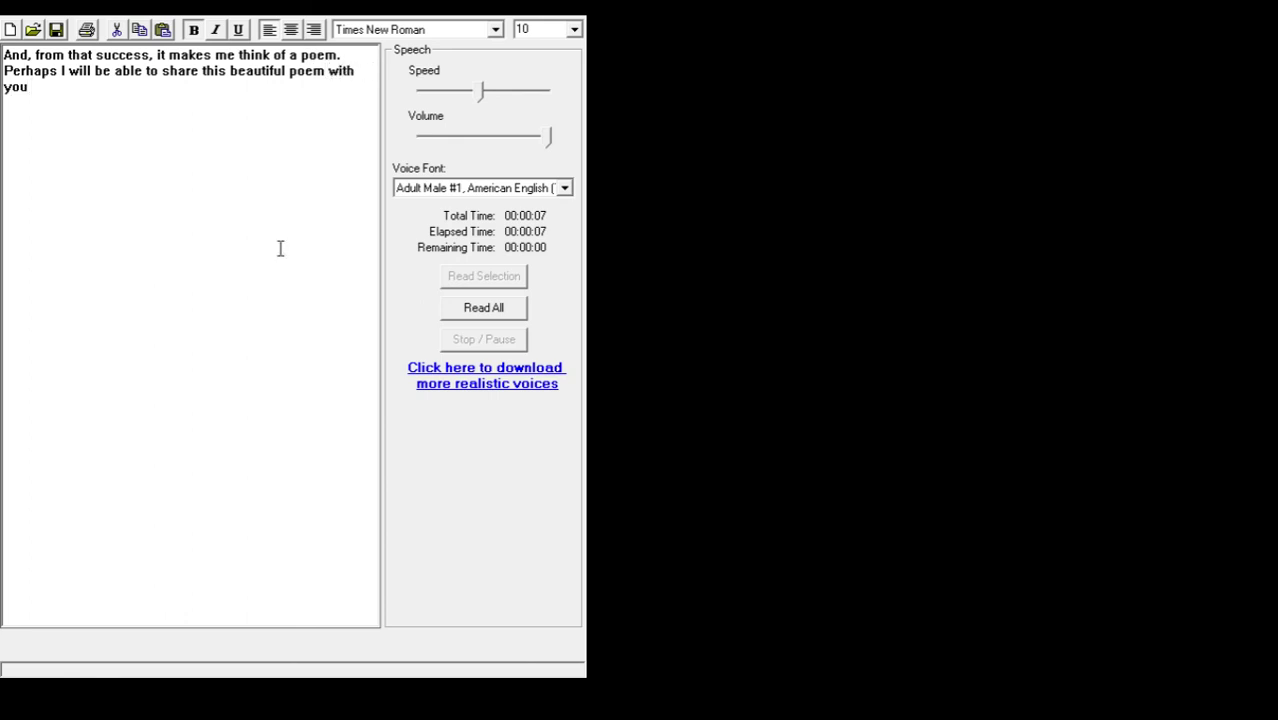
{"action": "type", "text": "fine followers of Bonzi"}
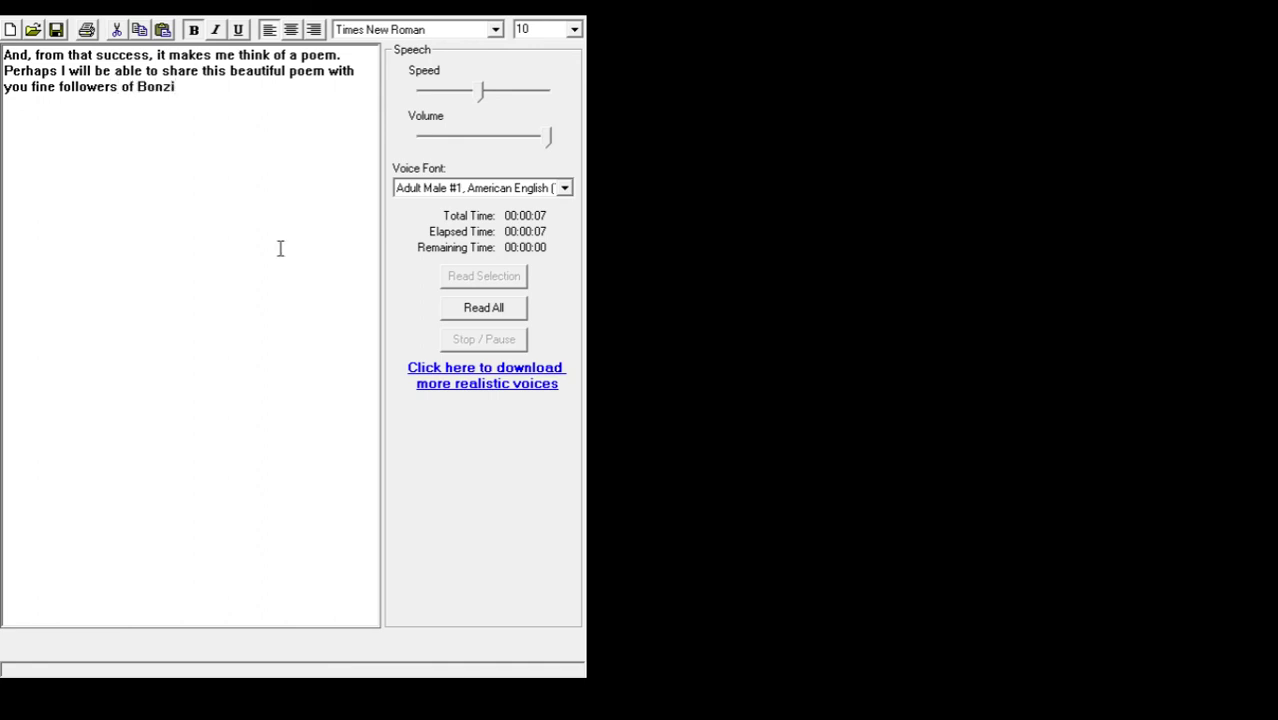
{"action": "type", "text": ", soon."}
{"action": "left_click", "coordinate": [517, 308]}
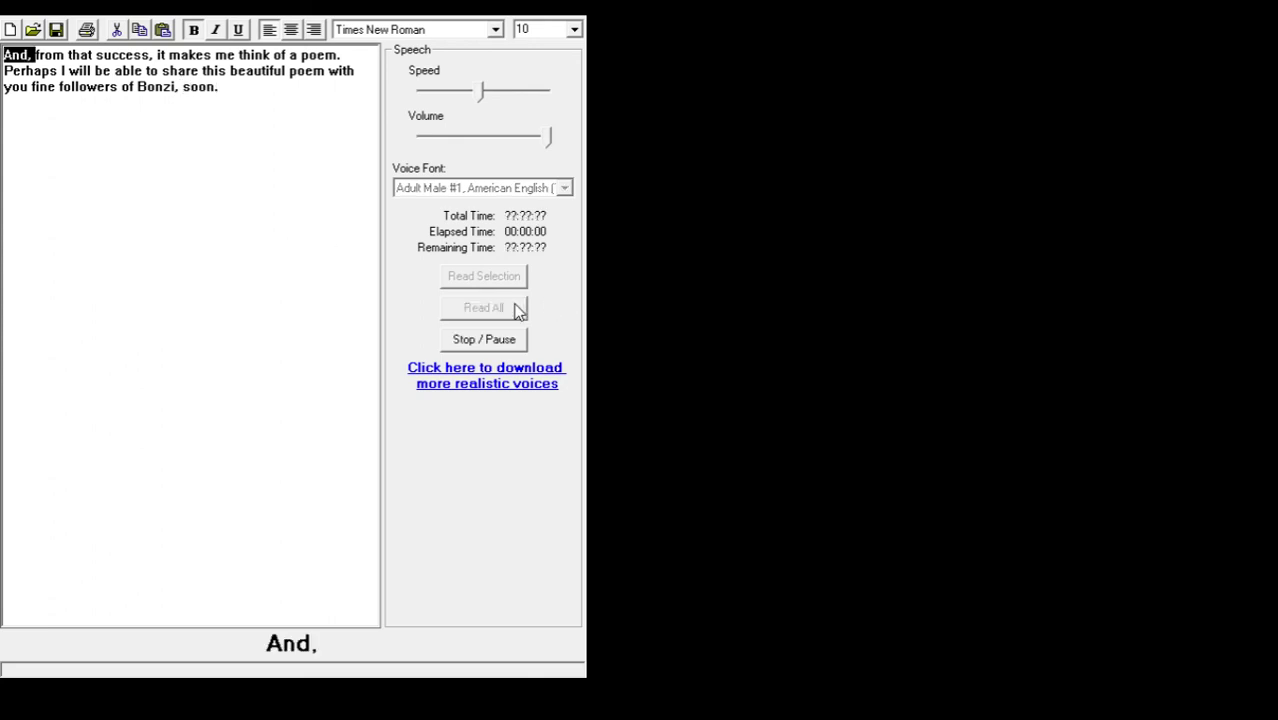